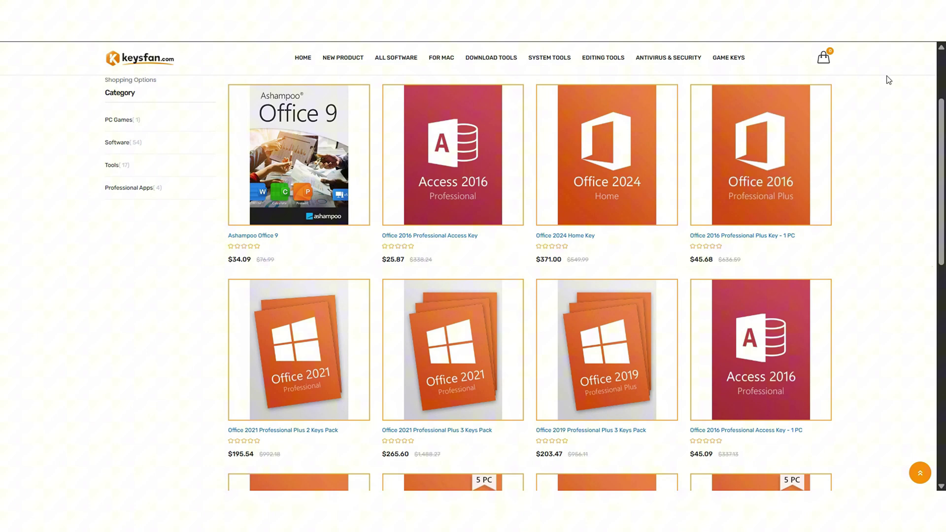
# - Buy the Windows 11 Professional key with discount code 50, checking out at $14.99
pyautogui.scroll(-5, 888, 79)
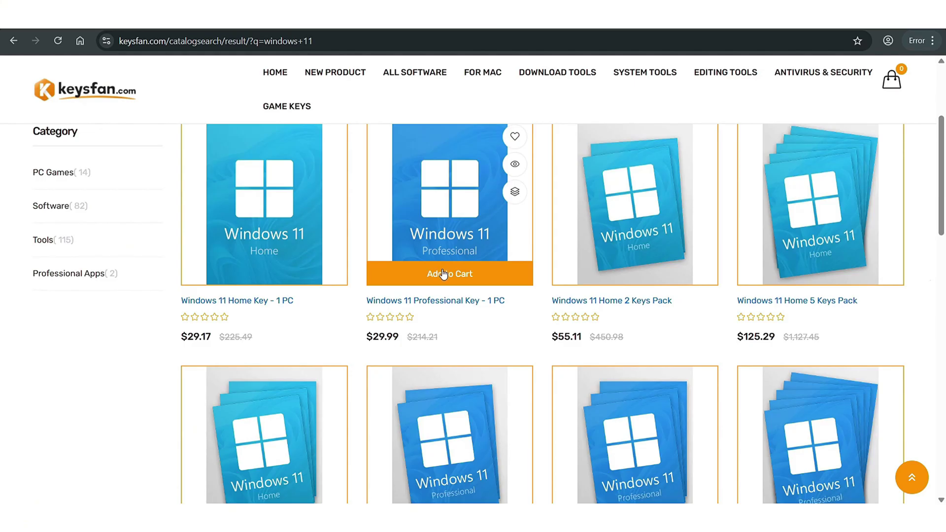
pyautogui.click(442, 274)
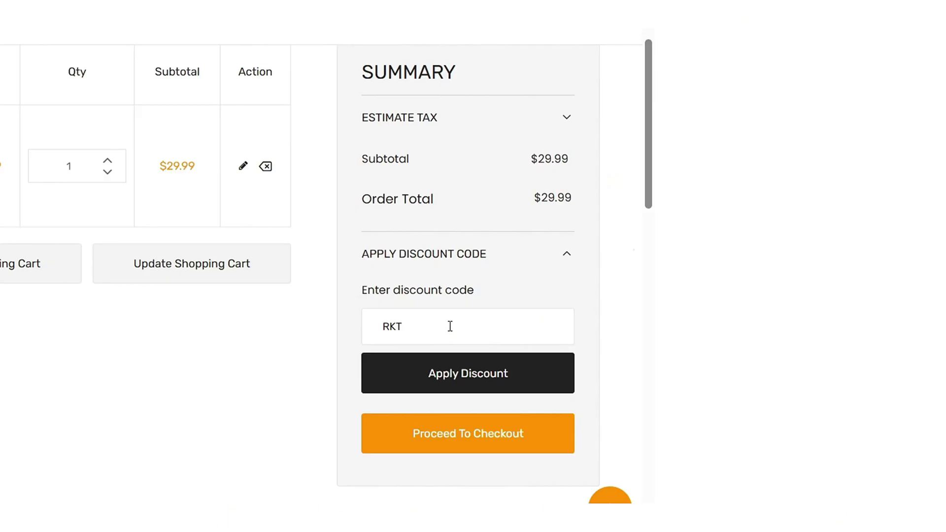
pyautogui.write('50')
pyautogui.click(468, 373)
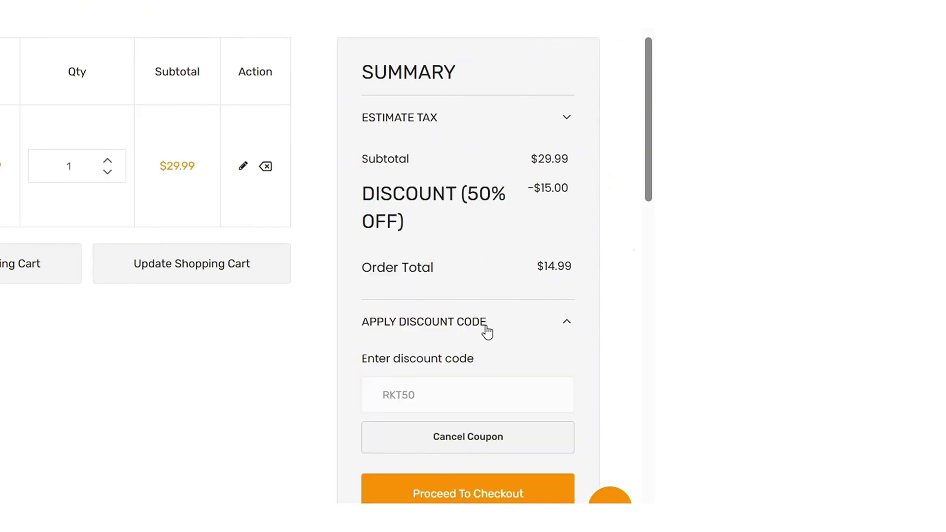
pyautogui.click(491, 492)
pyautogui.click(548, 429)
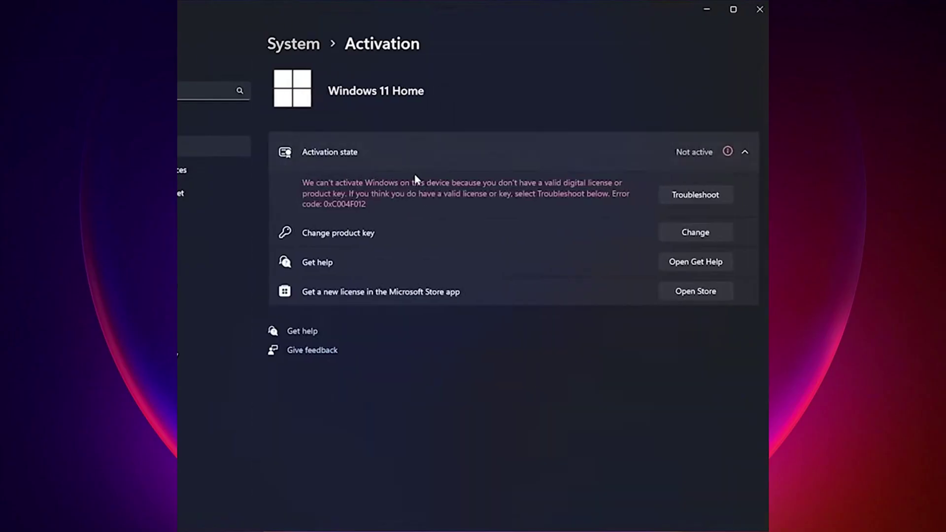
# - Paste the new product key into the Change product key box and activate Windows 11 Home
pyautogui.click(696, 232)
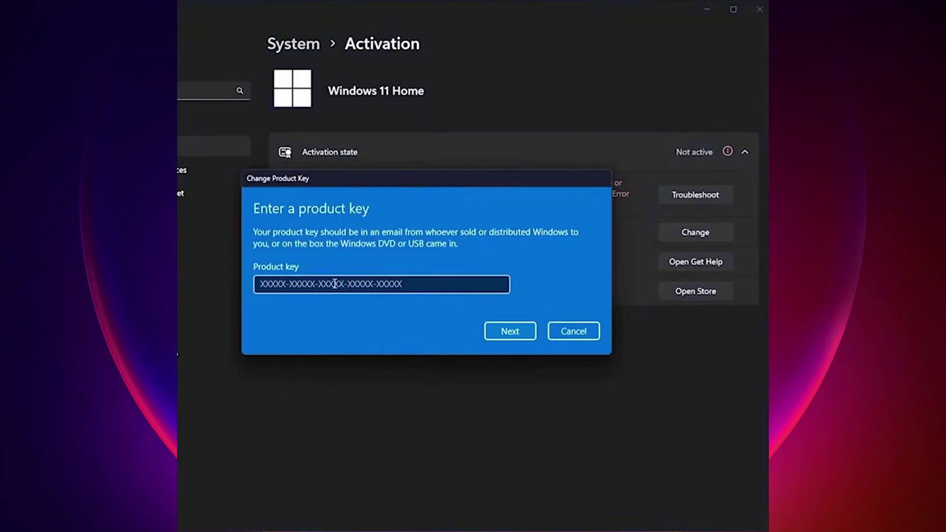
pyautogui.rightClick(294, 285)
pyautogui.click(326, 297)
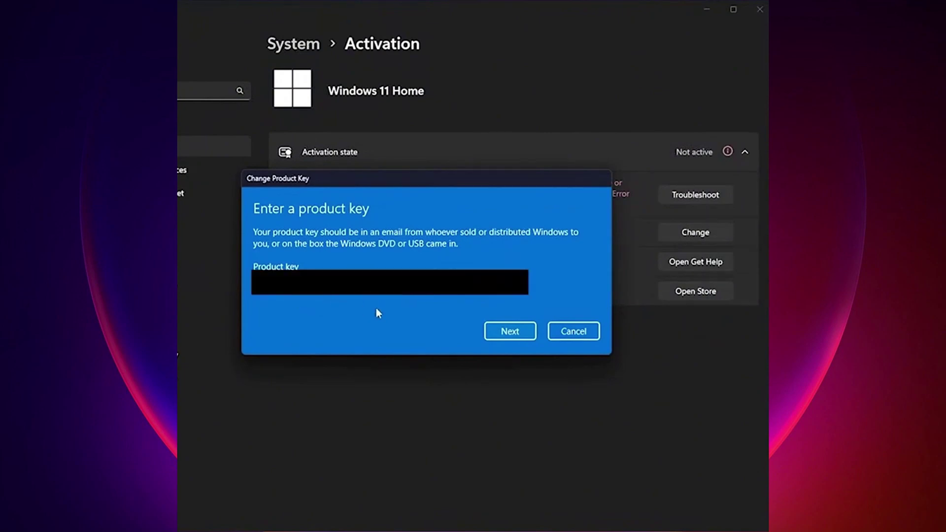
pyautogui.click(516, 332)
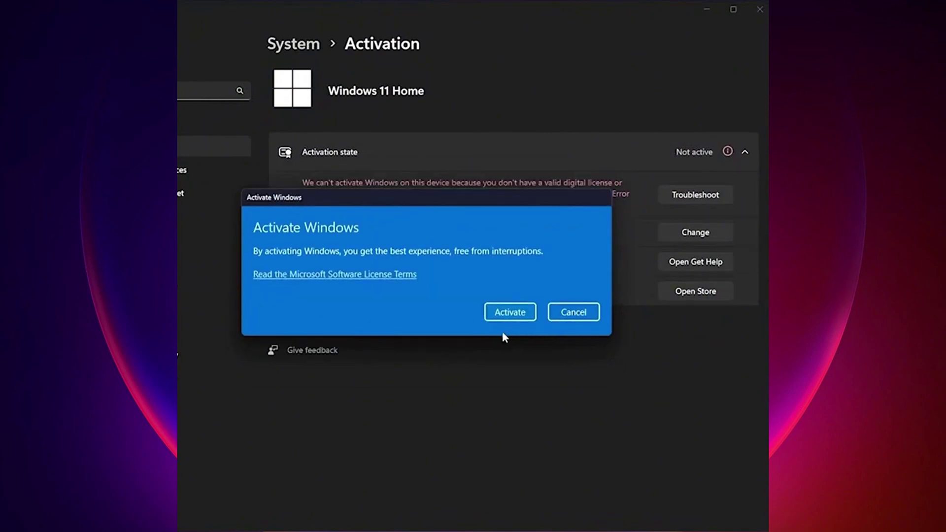
pyautogui.click(510, 312)
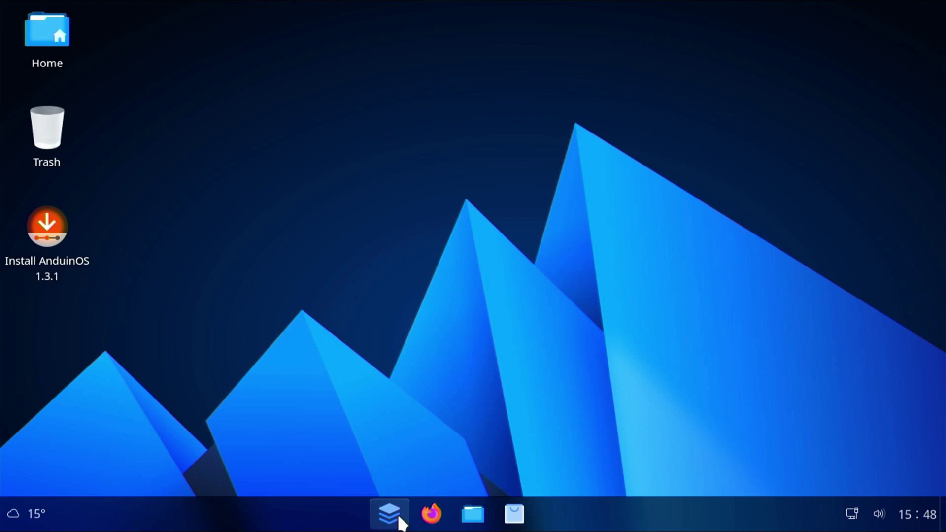
# - Launch Files from the launcher's Pinned apps to show the Home folder
pyautogui.click(390, 515)
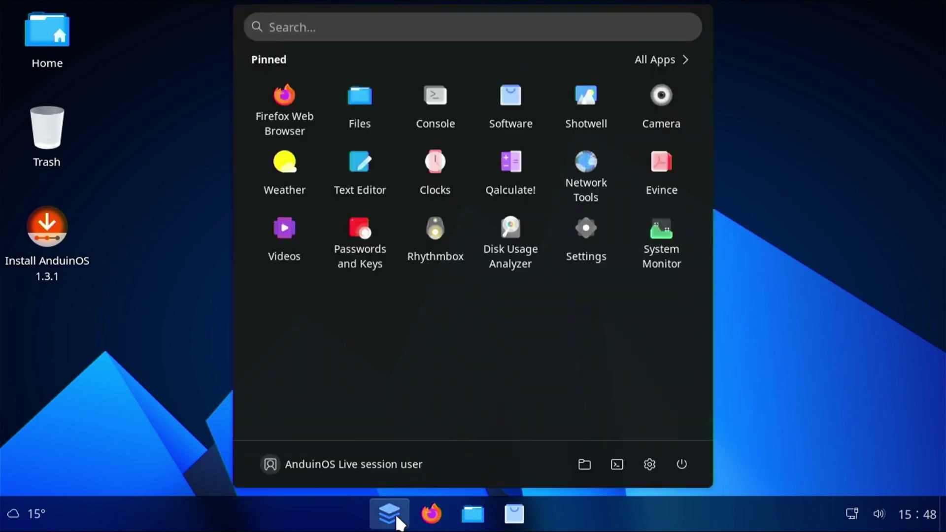
pyautogui.click(359, 104)
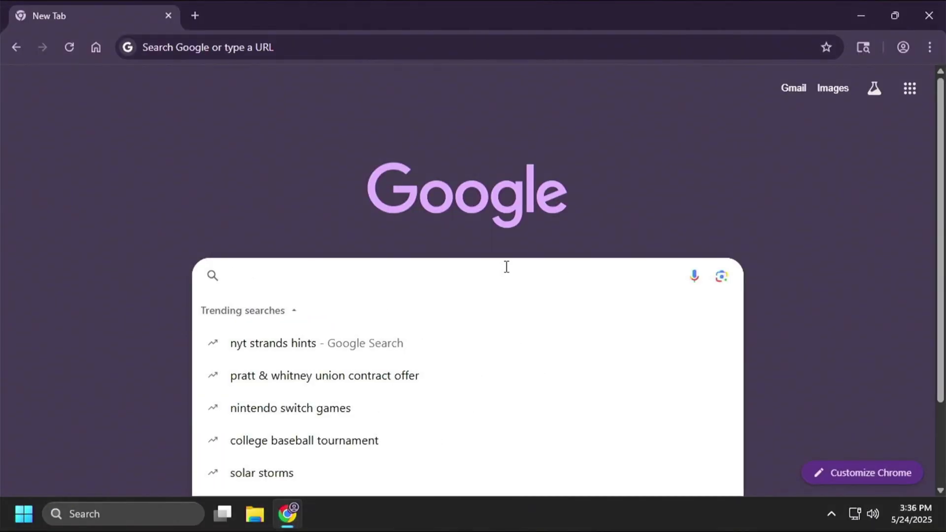
# - Search Google for 'anduinOS', open anduinos.com and go to its download section
pyautogui.write('anduin')
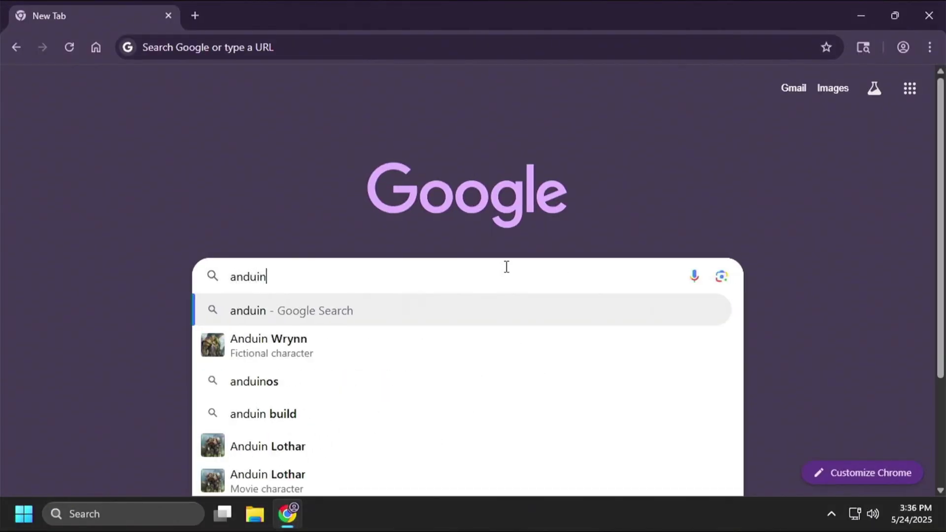
pyautogui.write('OS')
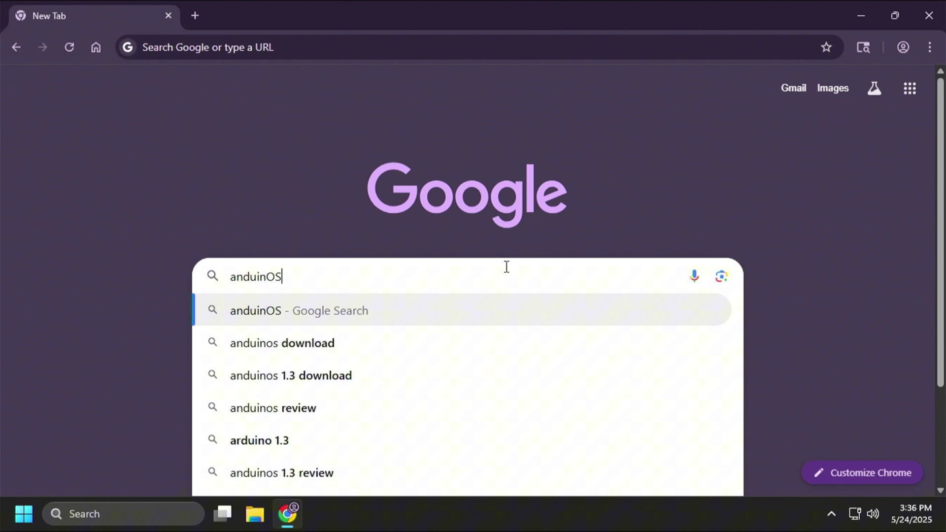
pyautogui.press('Return')
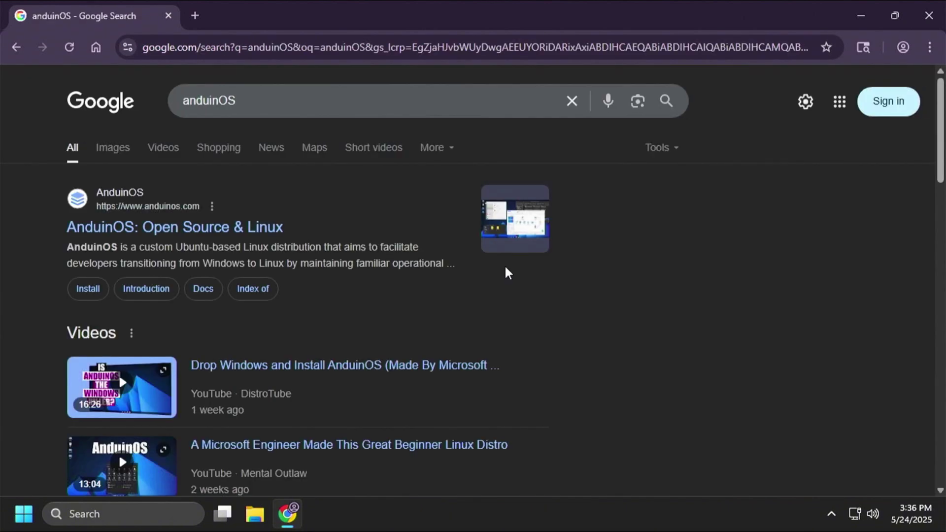
pyautogui.click(255, 228)
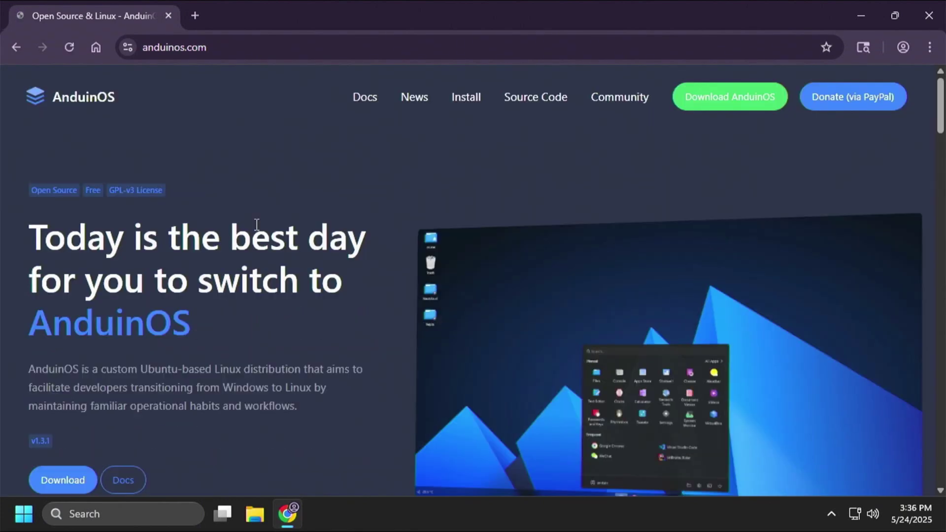
pyautogui.scroll(-4, 436, 158)
pyautogui.scroll(1, 436, 158)
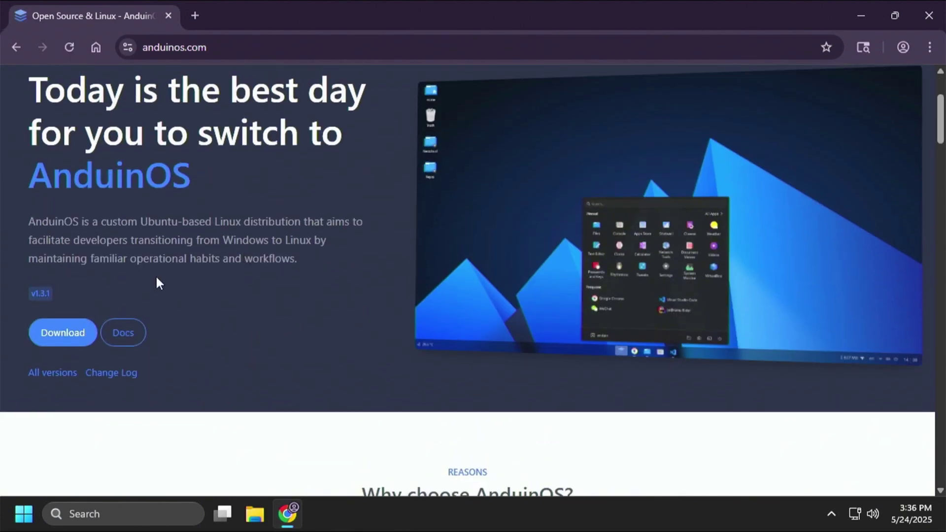
pyautogui.click(76, 331)
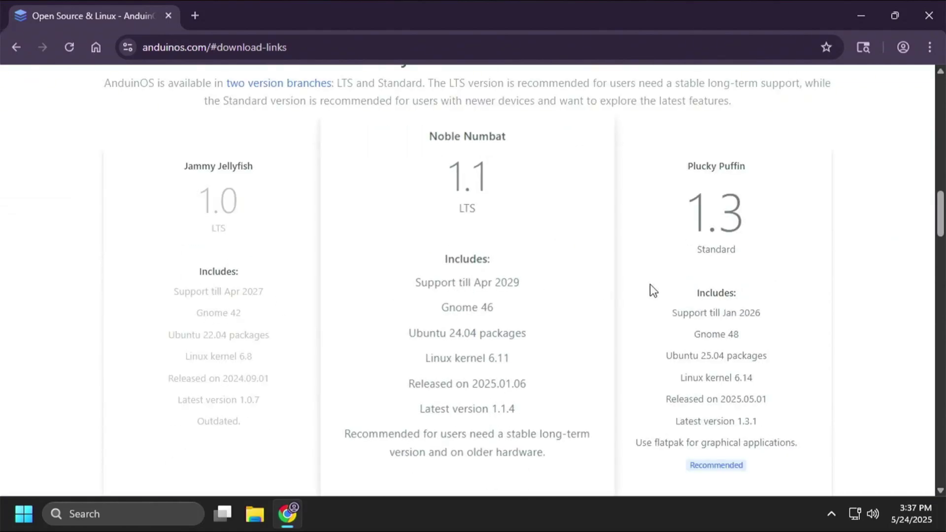
# - Start the AnduinOS 1.3 Direct (HTTP) ISO download and check its progress in Chrome
pyautogui.scroll(-1, 735, 291)
pyautogui.scroll(-2, 736, 290)
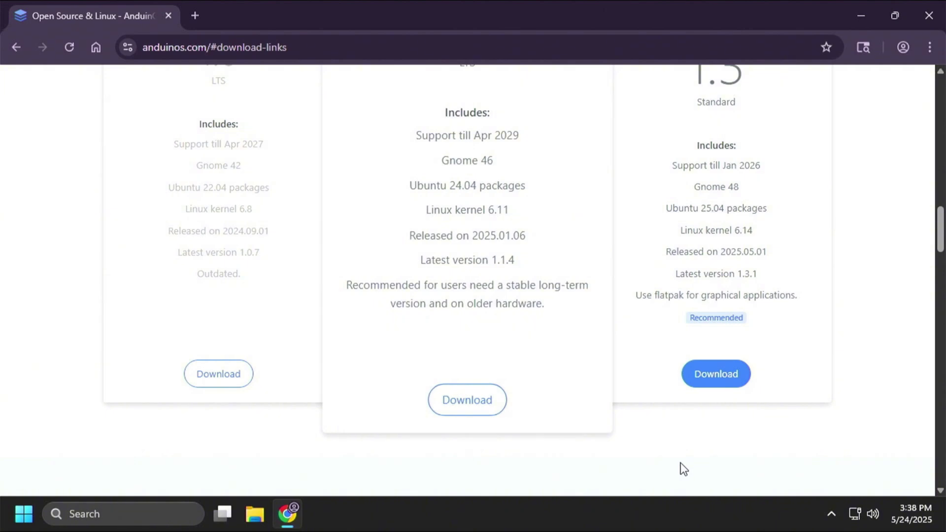
pyautogui.scroll(1, 681, 463)
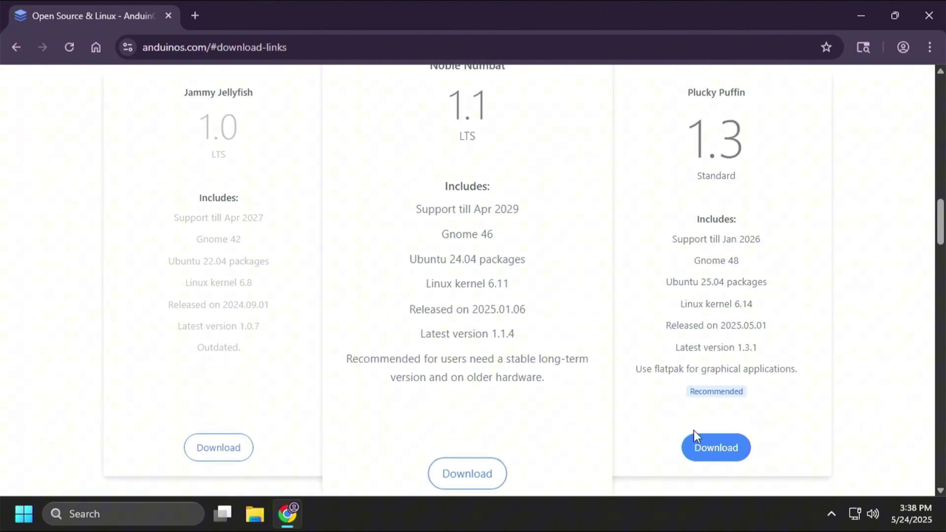
pyautogui.click(727, 446)
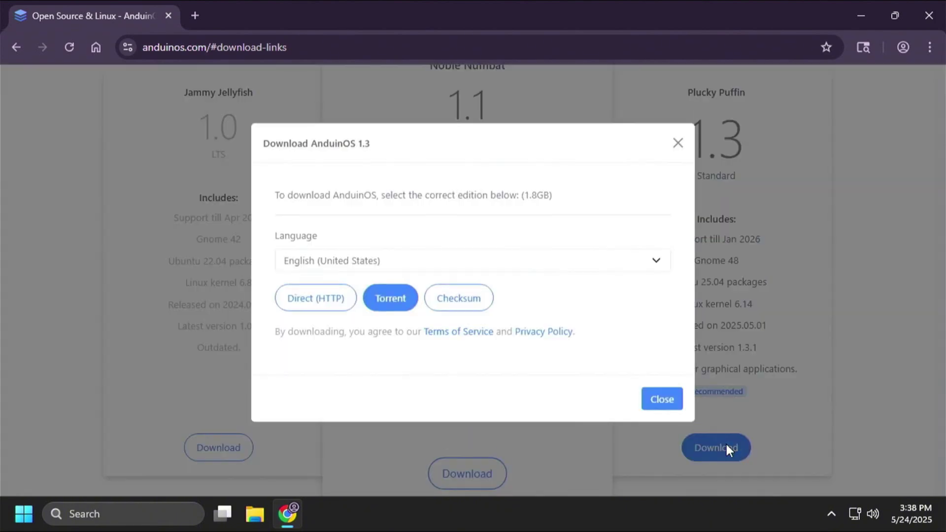
pyautogui.click(307, 311)
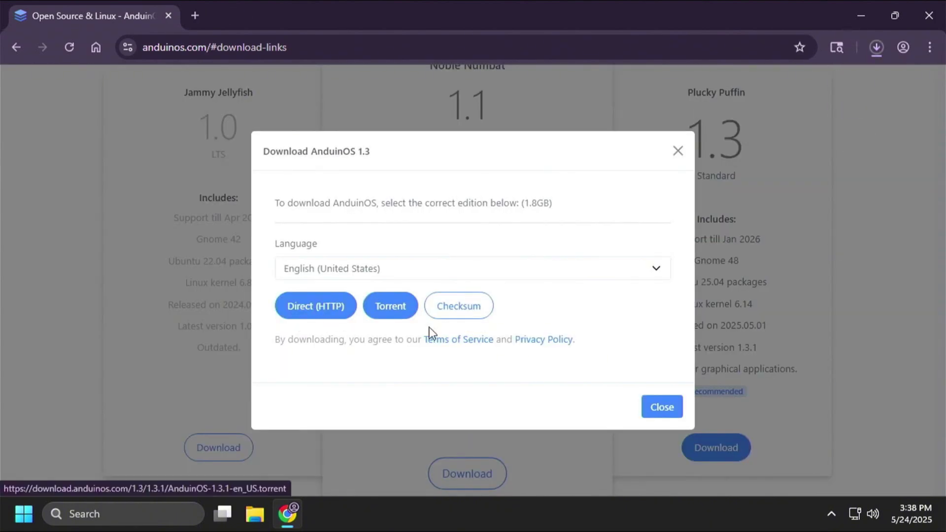
pyautogui.click(659, 407)
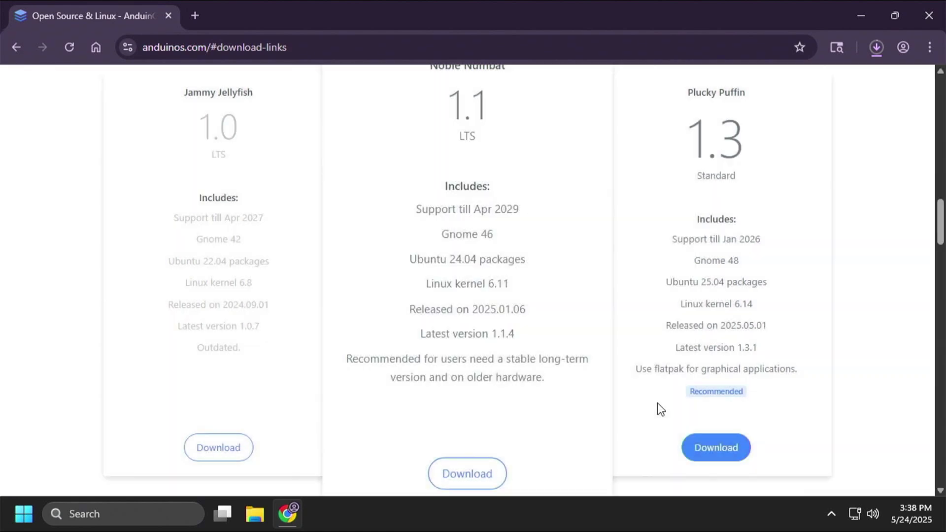
pyautogui.click(877, 45)
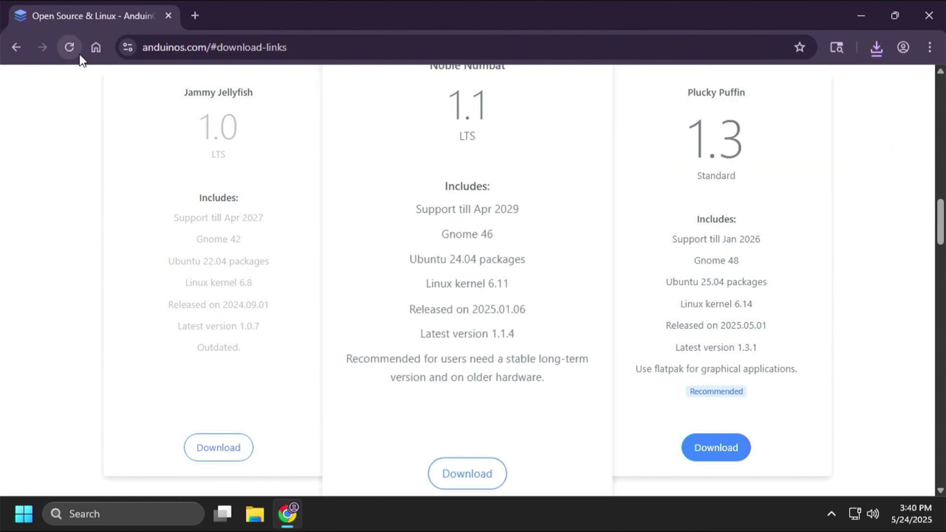
# - Search Google for 'rufus' in a new tab and open rufus.ie
pyautogui.click(96, 47)
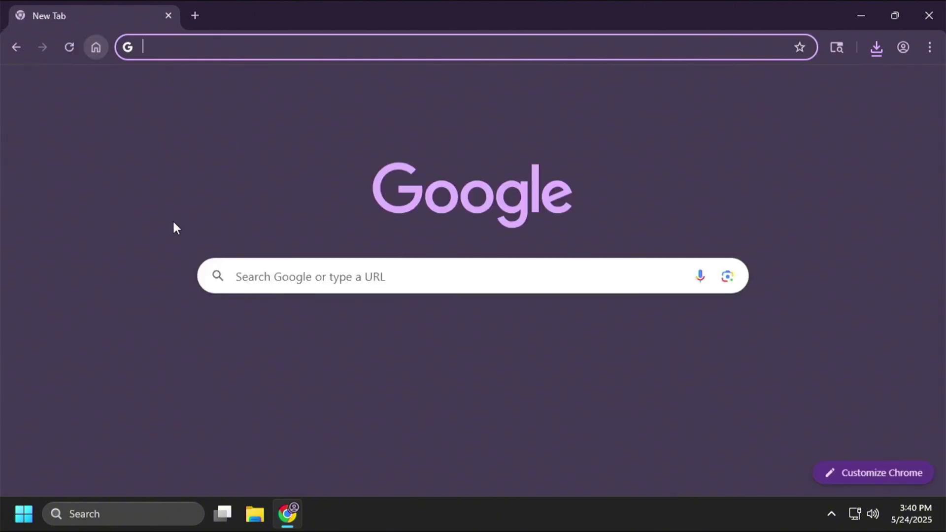
pyautogui.click(342, 266)
pyautogui.write('rufus')
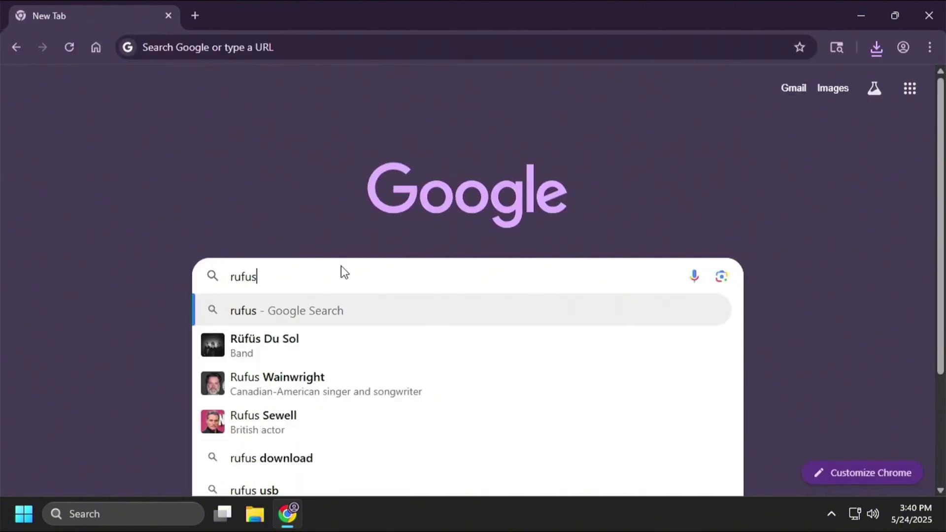
pyautogui.press('Return')
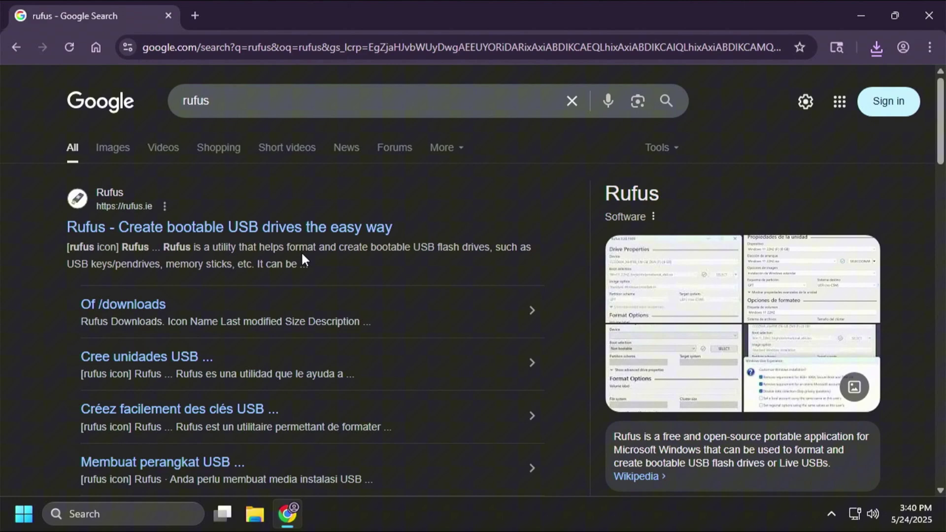
pyautogui.click(281, 241)
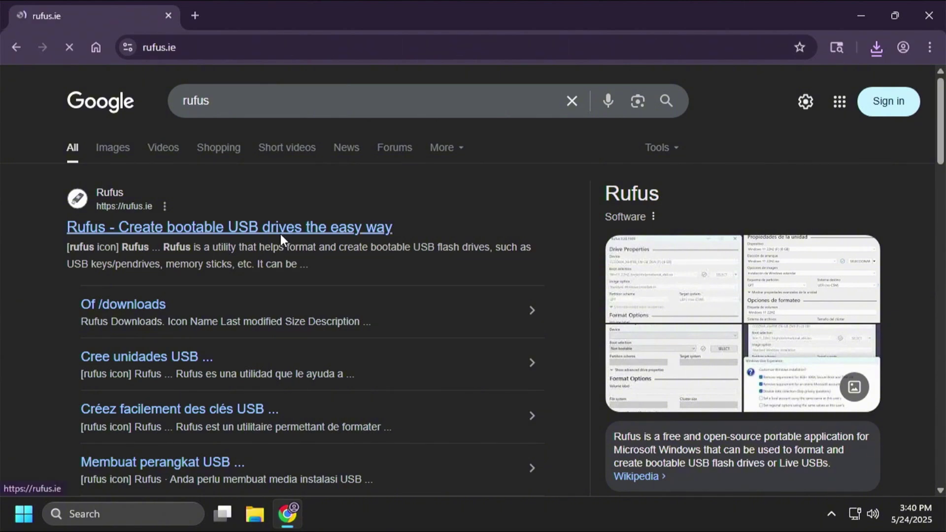
# - Download the portable rufus-4.7p.exe, dismiss the ad, and show it in the Downloads folder
pyautogui.scroll(-6, 281, 242)
pyautogui.scroll(-12, 280, 235)
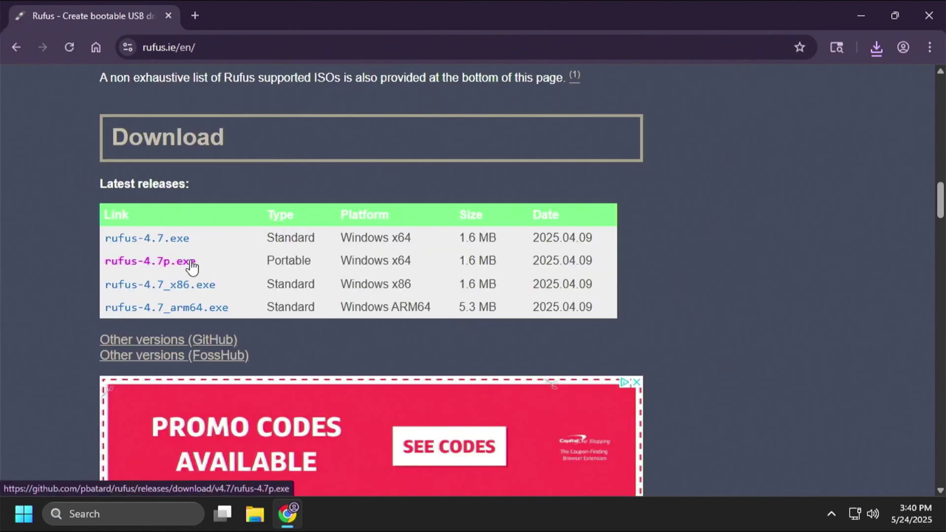
pyautogui.click(190, 264)
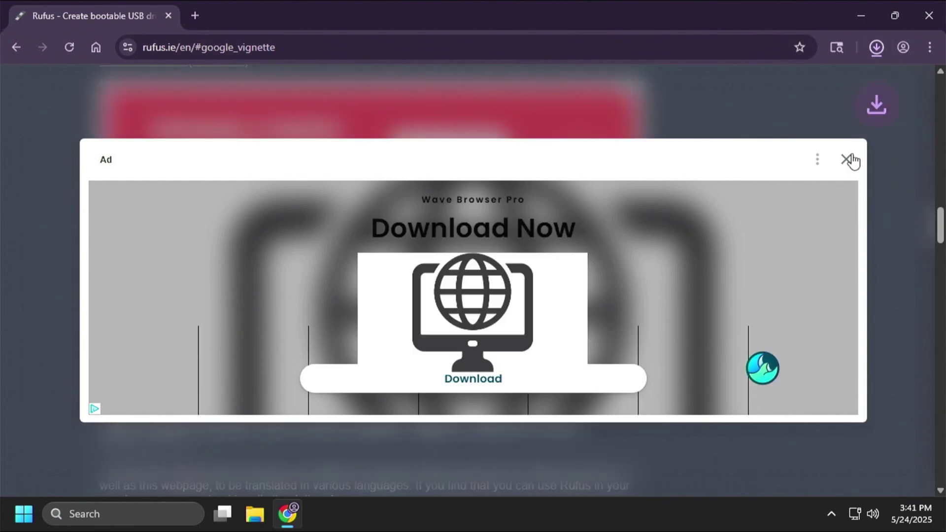
pyautogui.click(848, 159)
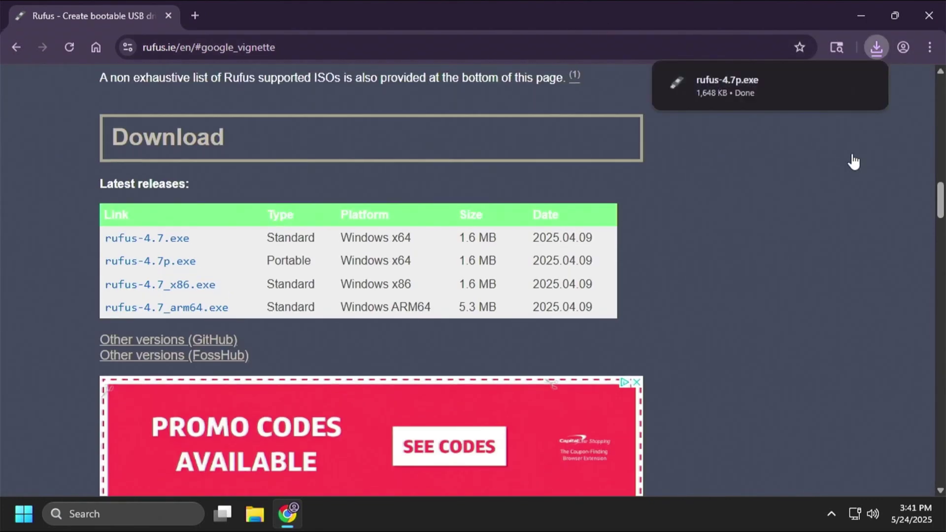
pyautogui.scroll(3, 854, 161)
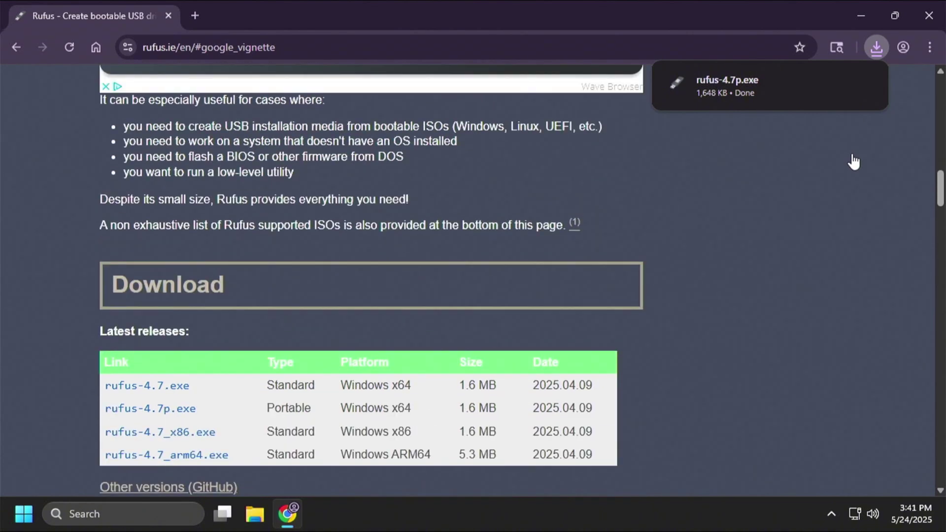
pyautogui.scroll(4, 853, 162)
pyautogui.click(871, 87)
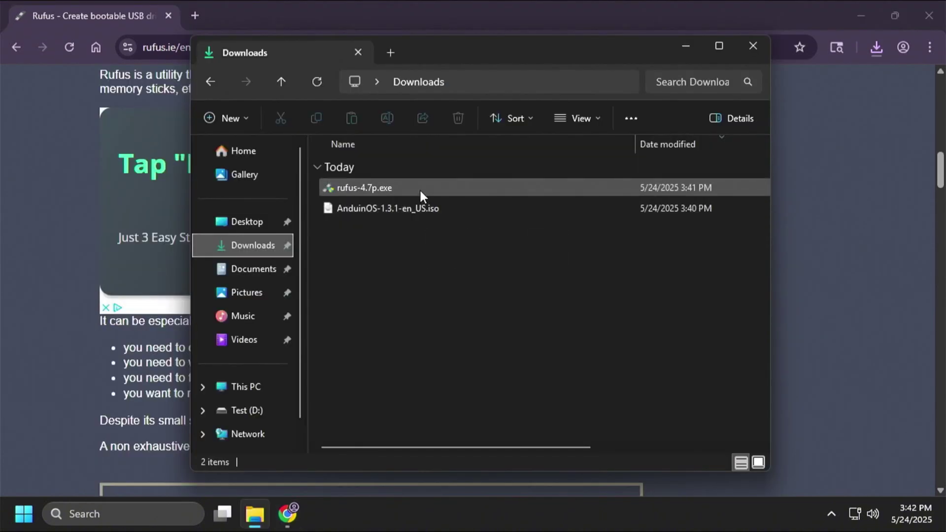
# - Run rufus-4.7p.exe, approving the UAC prompt and allowing Rufus's online update check
pyautogui.doubleClick(420, 191)
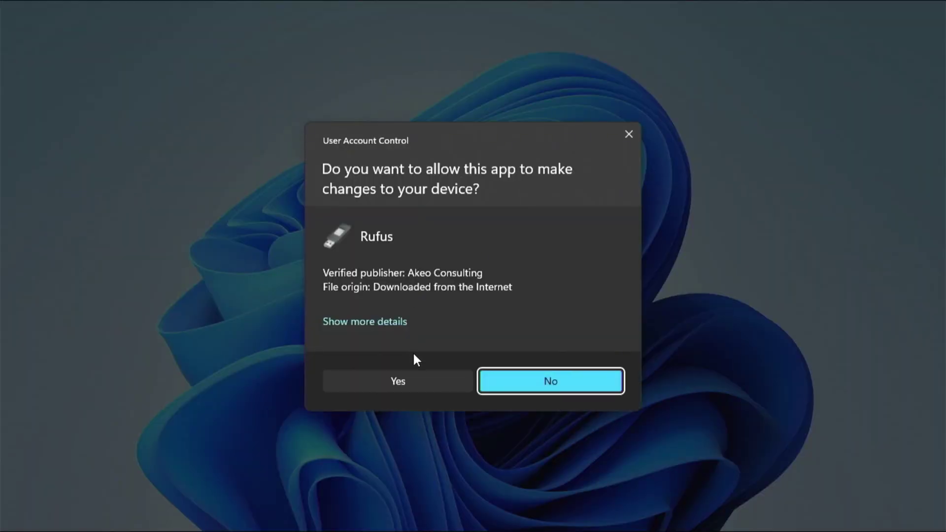
pyautogui.click(414, 380)
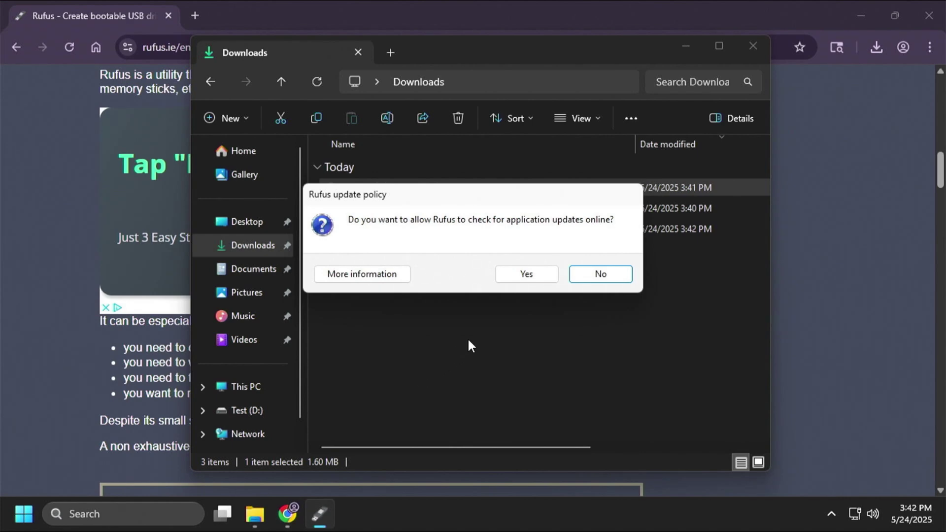
pyautogui.click(525, 275)
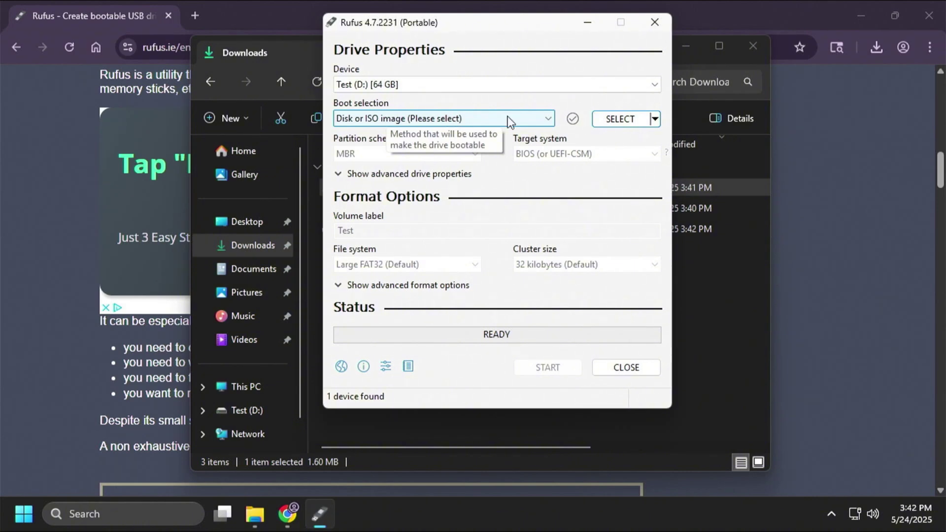
# - Load the AnduinOS-1.3.1-en_US.iso image into Rufus
pyautogui.click(655, 119)
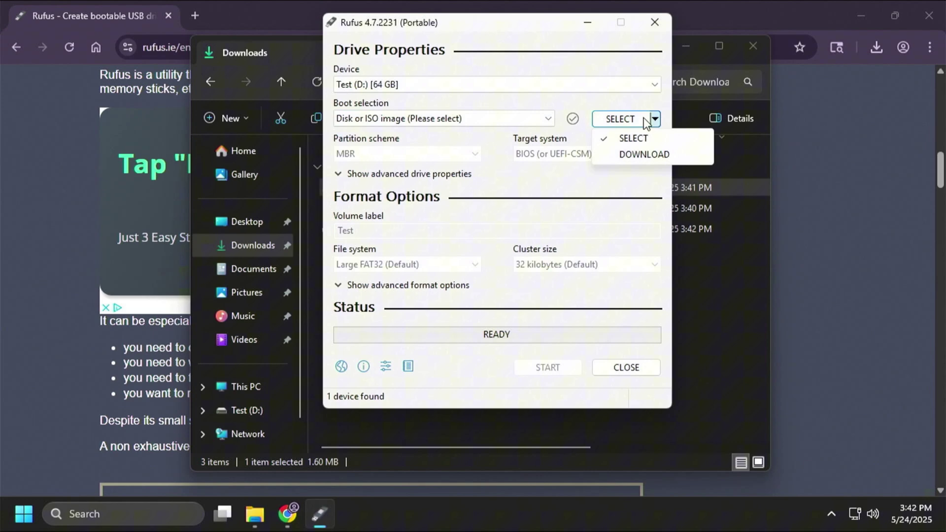
pyautogui.click(636, 120)
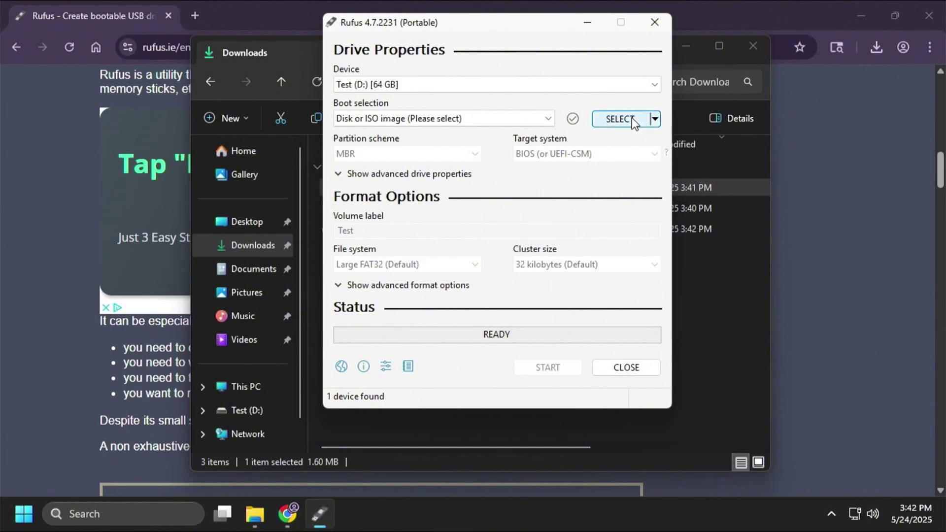
pyautogui.click(634, 123)
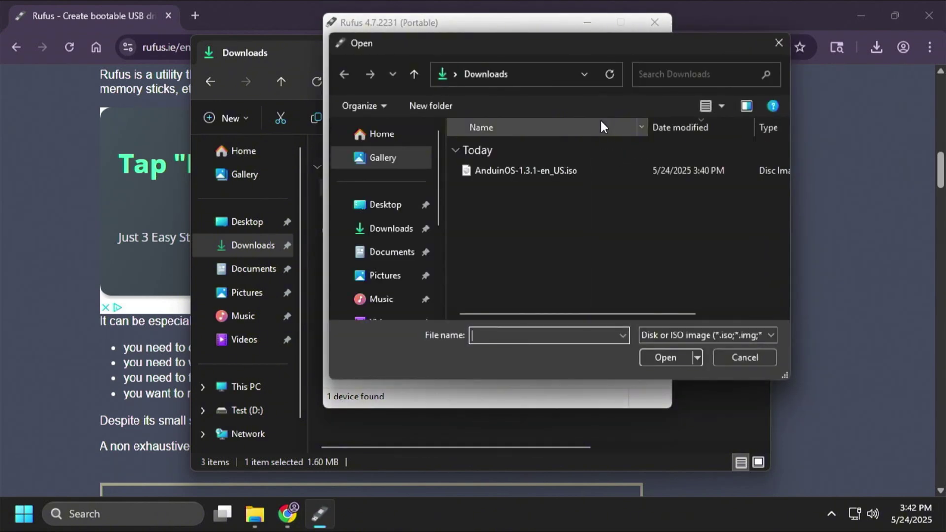
pyautogui.doubleClick(539, 170)
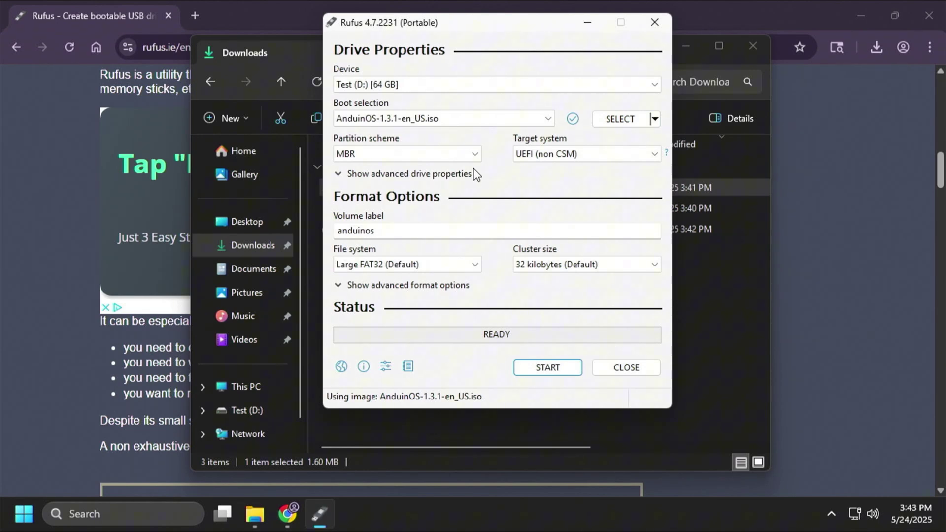
# - Set the partition scheme to GPT, accept the DBX update, and start writing
pyautogui.click(455, 158)
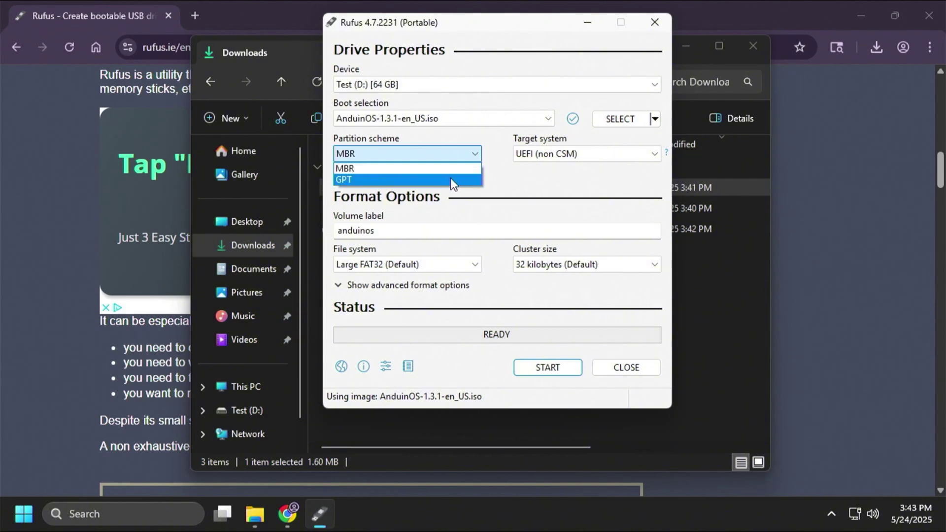
pyautogui.click(451, 180)
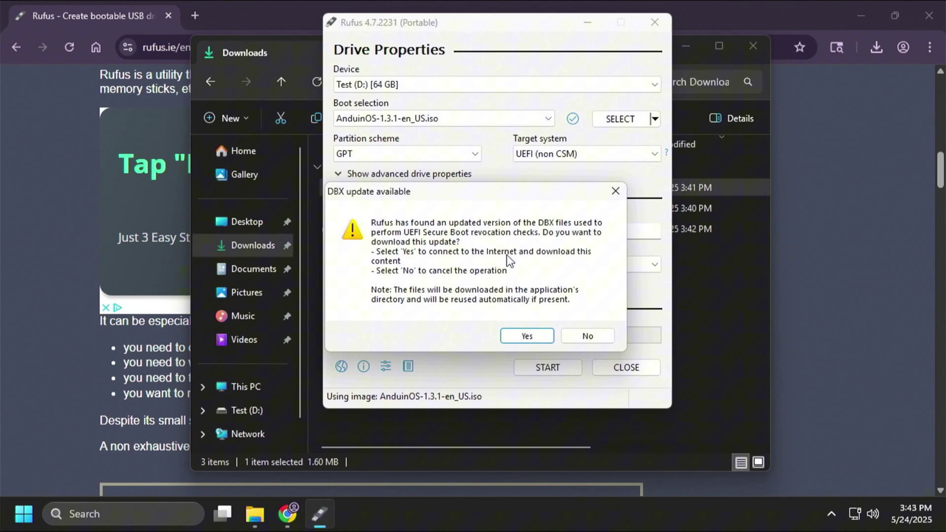
pyautogui.click(519, 338)
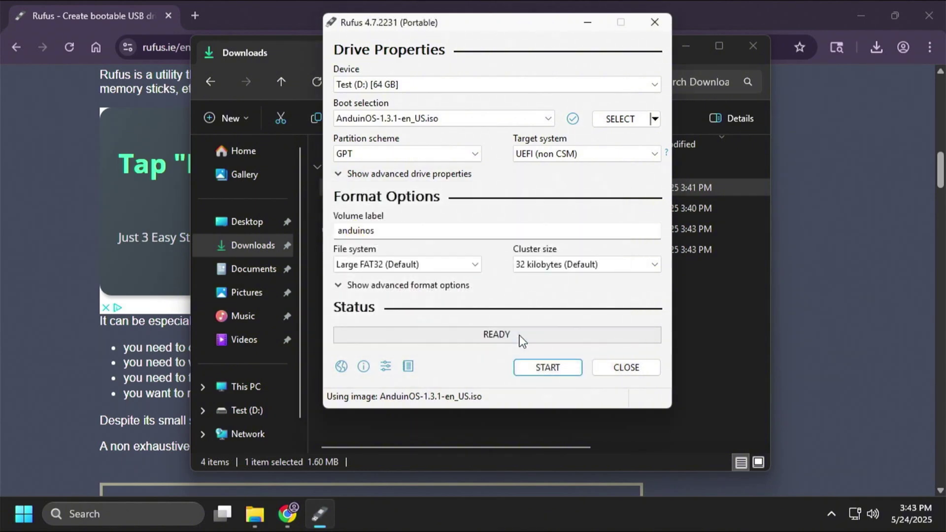
pyautogui.click(545, 365)
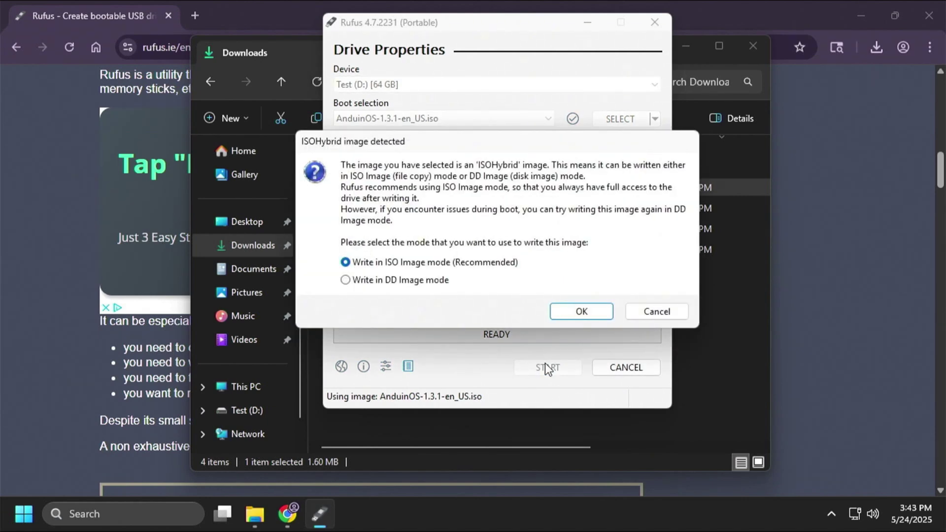
# - Write in ISO image mode, confirm erasing the 64 GB drive, and close Rufus when ready
pyautogui.click(590, 308)
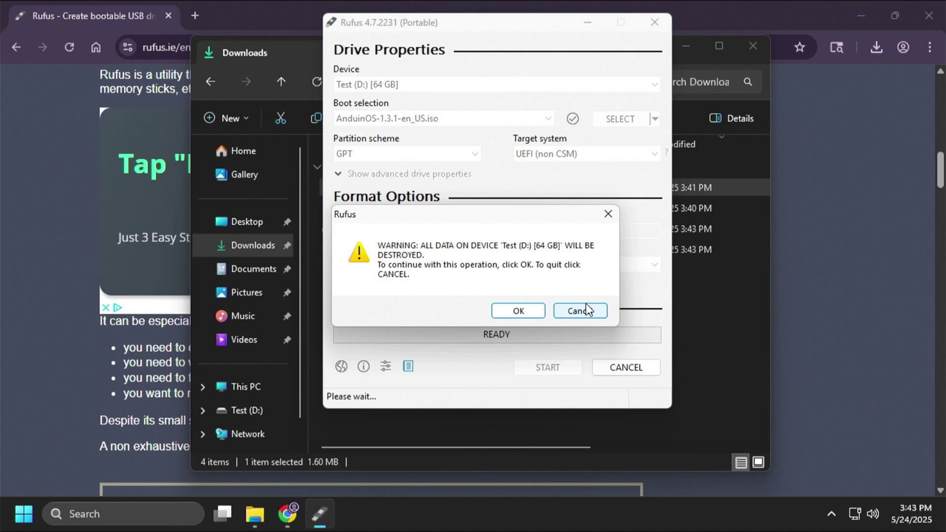
pyautogui.click(518, 315)
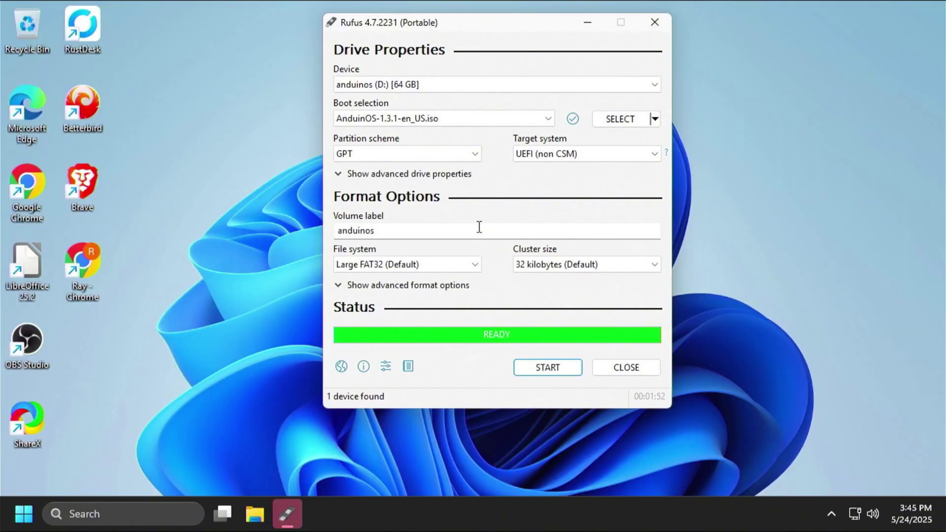
pyautogui.click(629, 362)
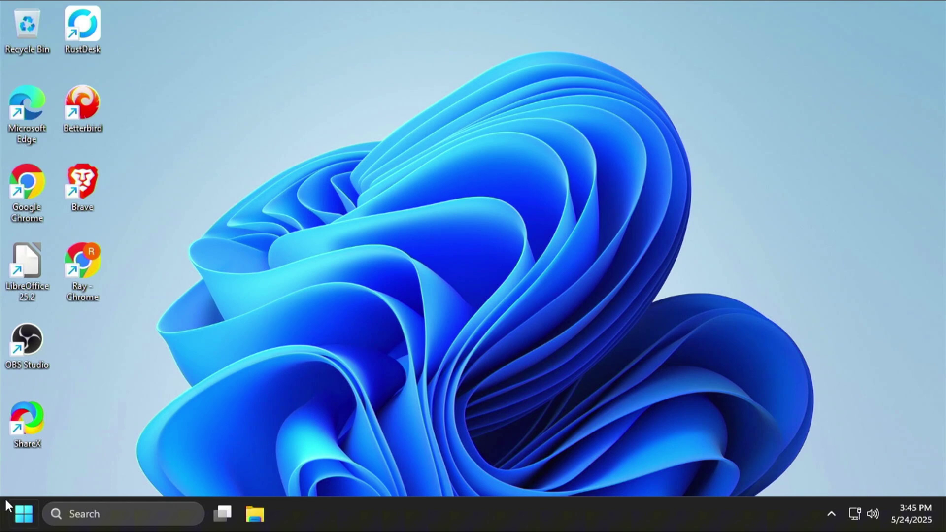
# - Restart Windows from the Start menu's power options
pyautogui.click(23, 517)
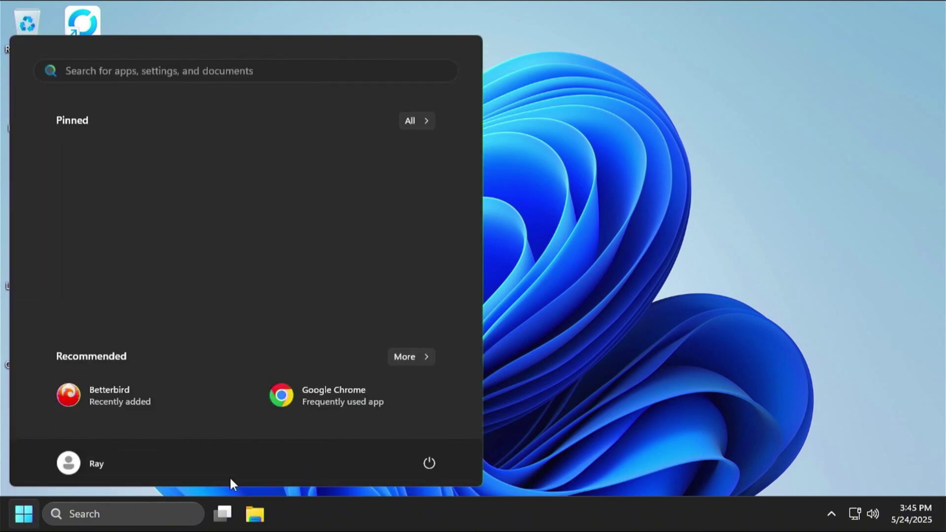
pyautogui.click(429, 465)
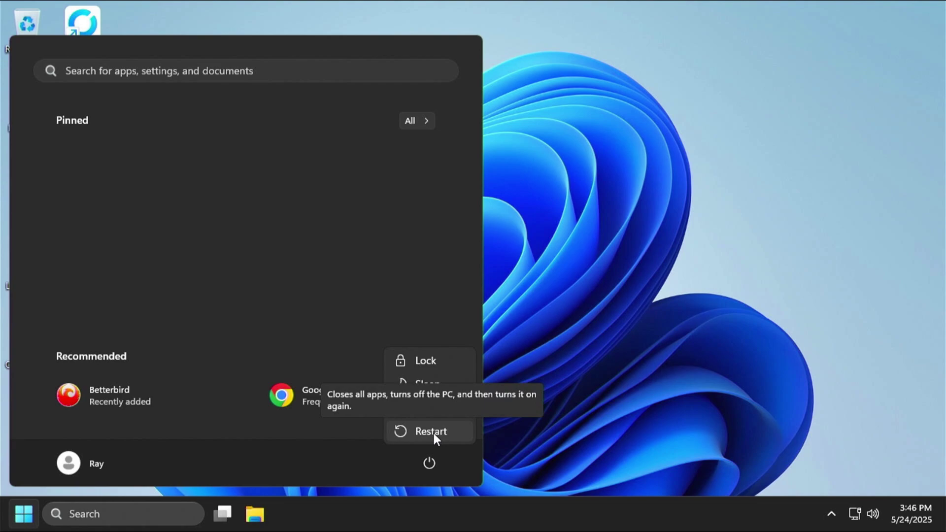
pyautogui.click(434, 433)
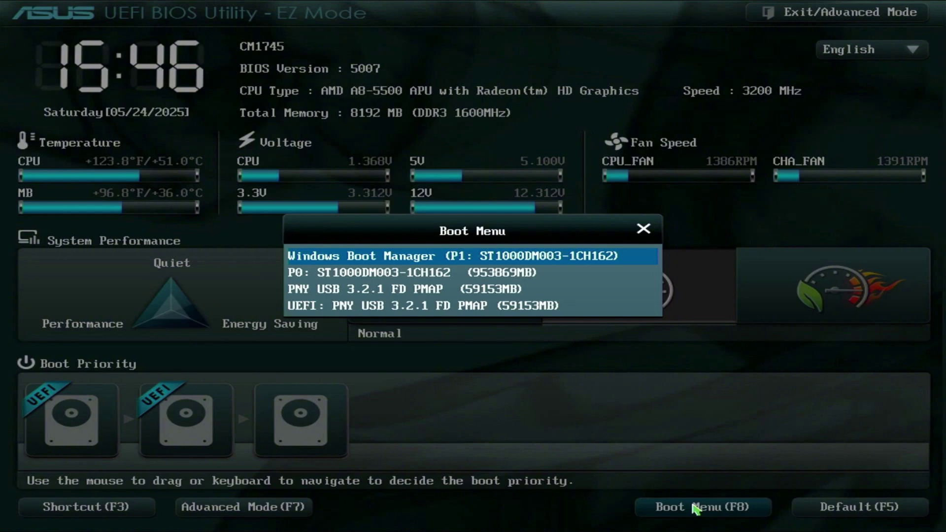
# - Boot from the 'UEFI: PNY USB 3.2.1 FD PMAP' entry in the ASUS boot menu
pyautogui.press('Down')
pyautogui.press('Down')
pyautogui.press('Down')
pyautogui.press('Return')
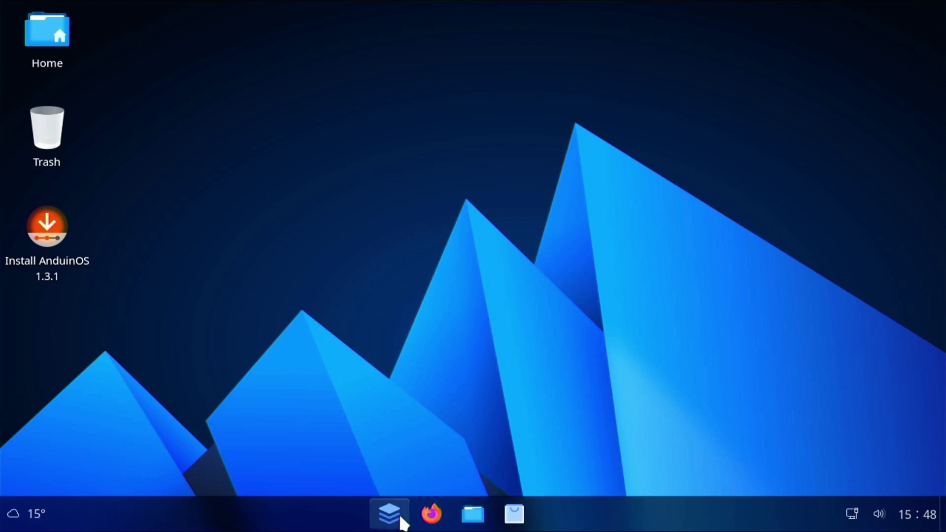
# - Look through the AnduinOS app menu, then the notifications and calendar panel
pyautogui.click(389, 514)
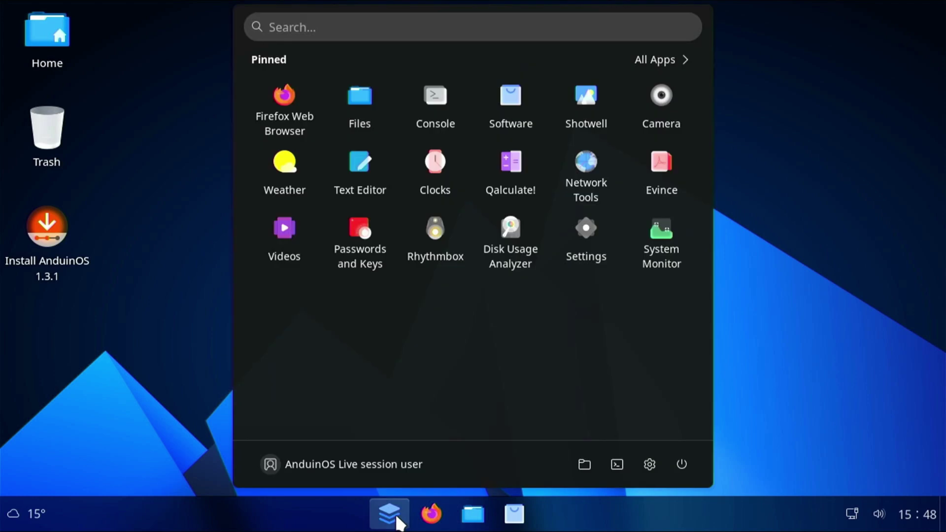
pyautogui.click(929, 517)
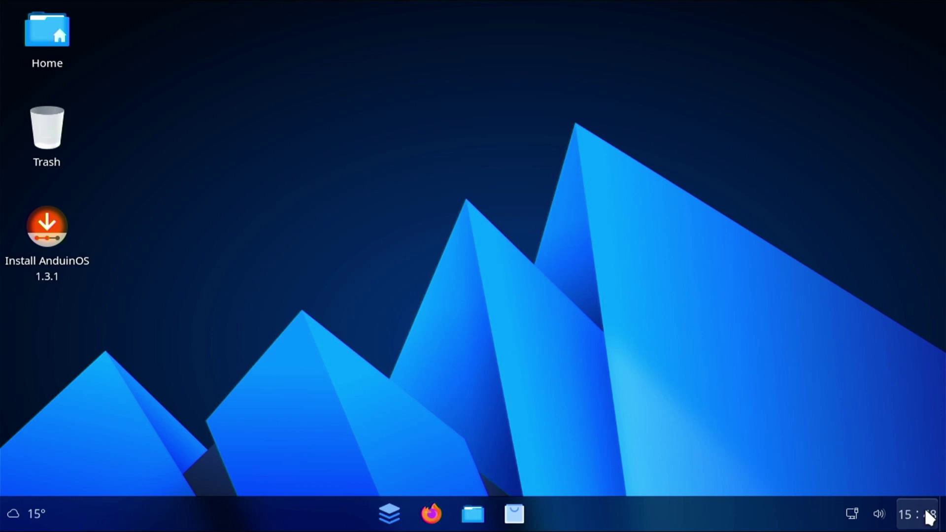
pyautogui.click(930, 517)
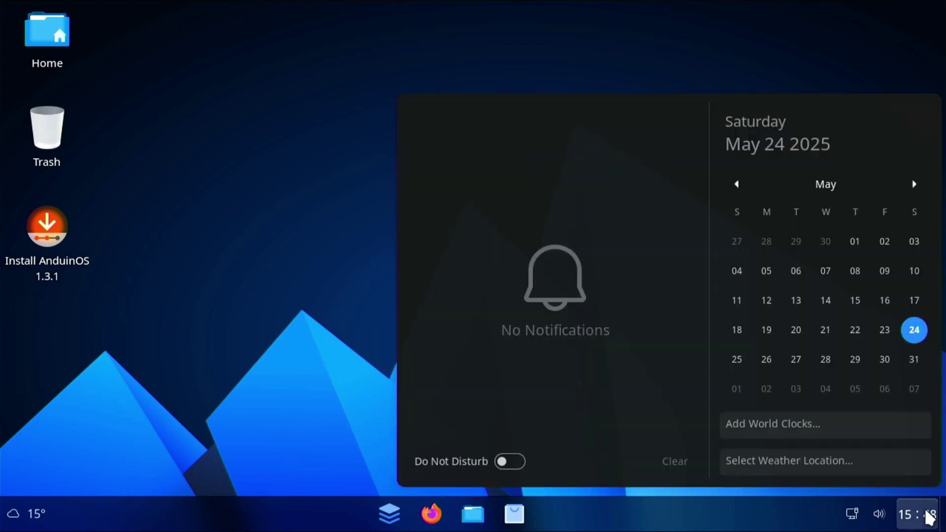
pyautogui.click(929, 518)
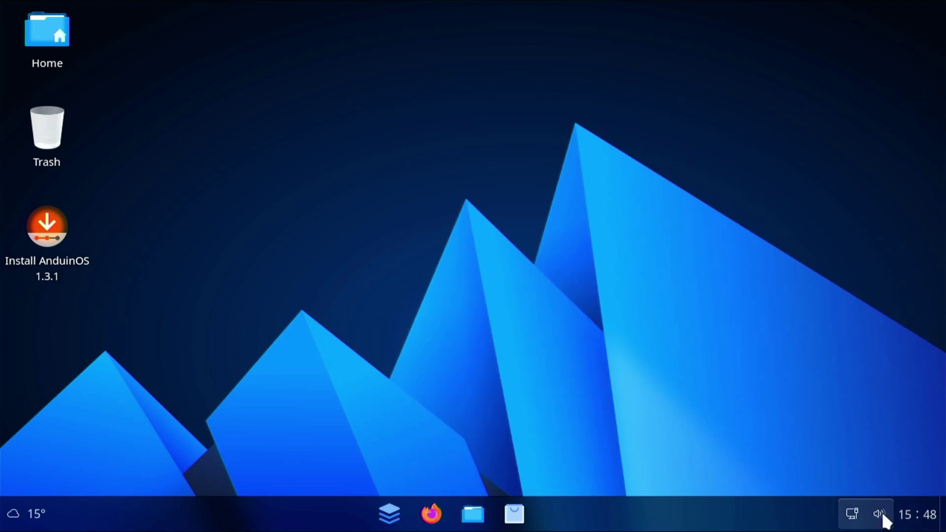
# - Check the quick settings panel, open Files at Home, and bring back the app menu
pyautogui.click(879, 514)
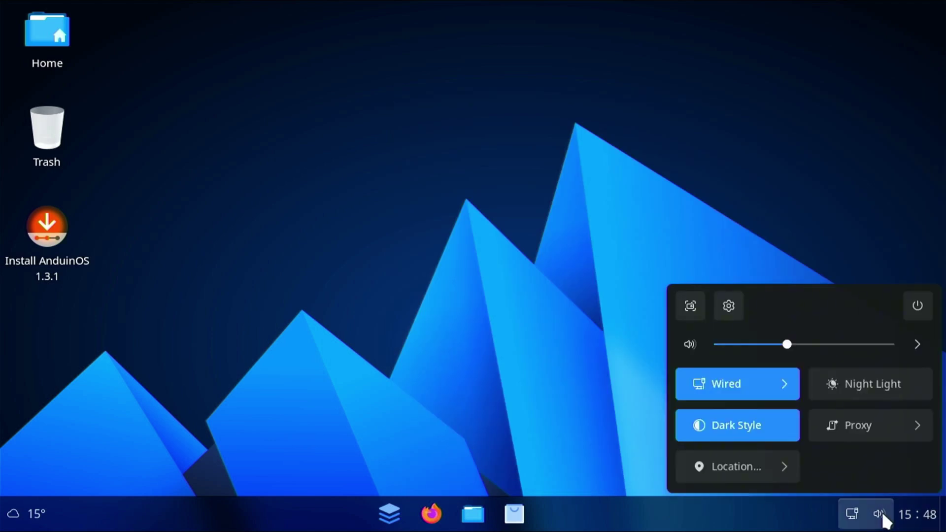
pyautogui.click(855, 517)
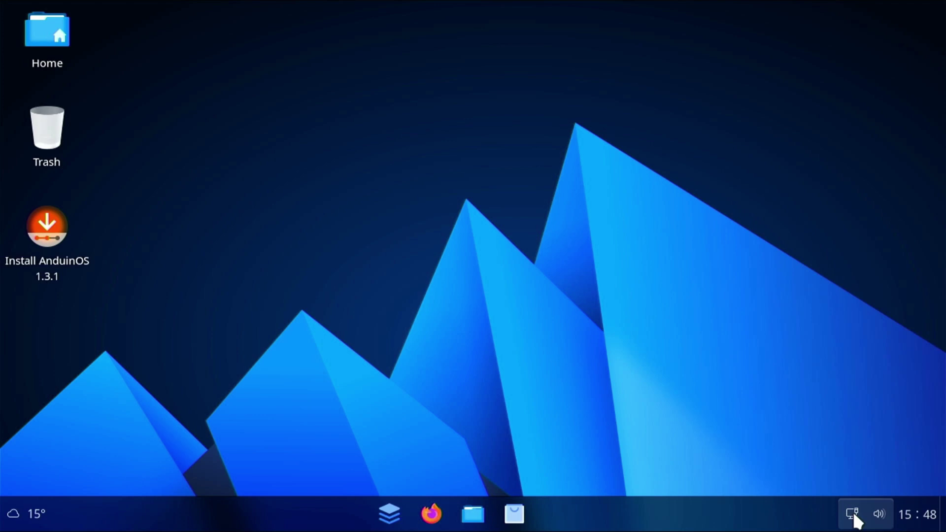
pyautogui.click(856, 517)
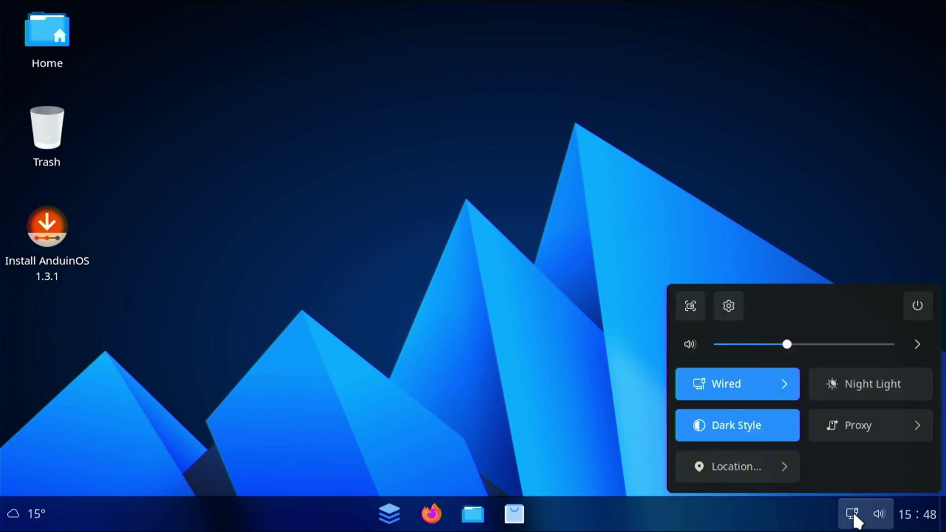
pyautogui.click(475, 515)
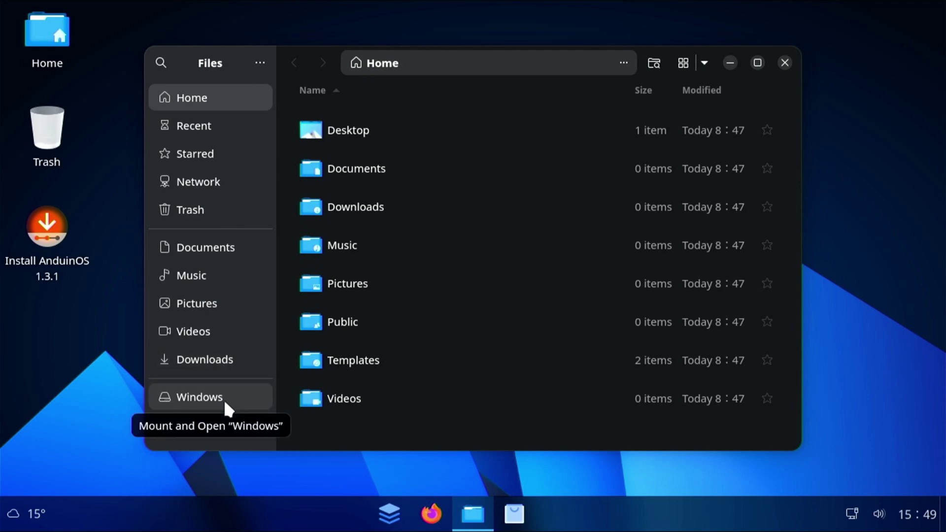
pyautogui.press('super')
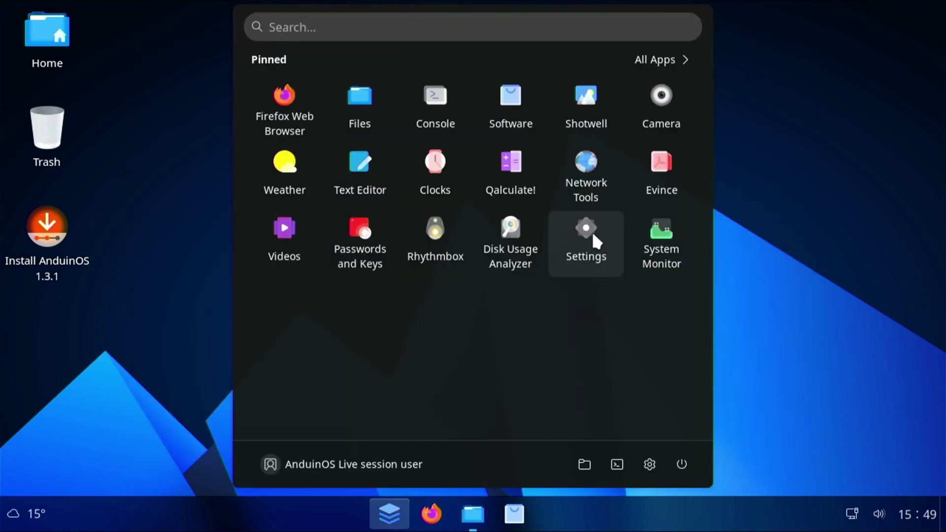
# - Launch Settings, look at the Appearance page, then go to the Apps list
pyautogui.click(594, 238)
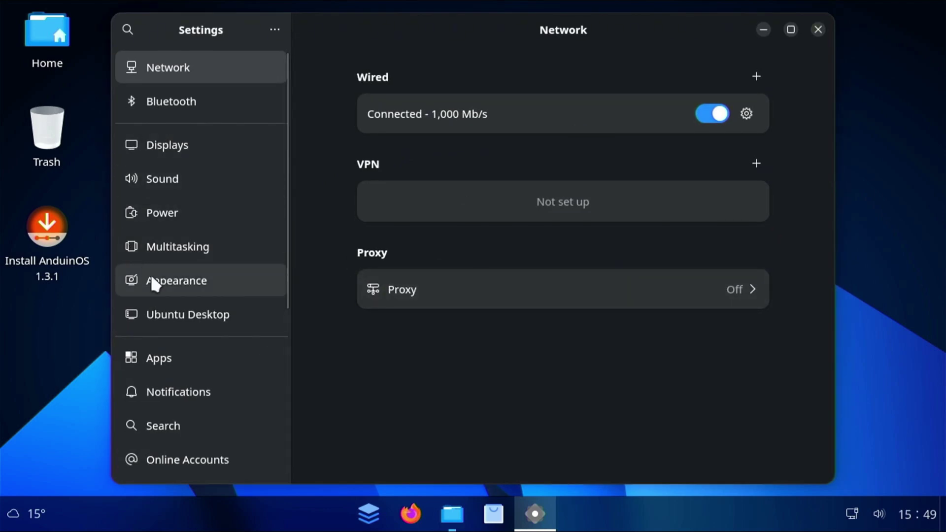
pyautogui.click(170, 291)
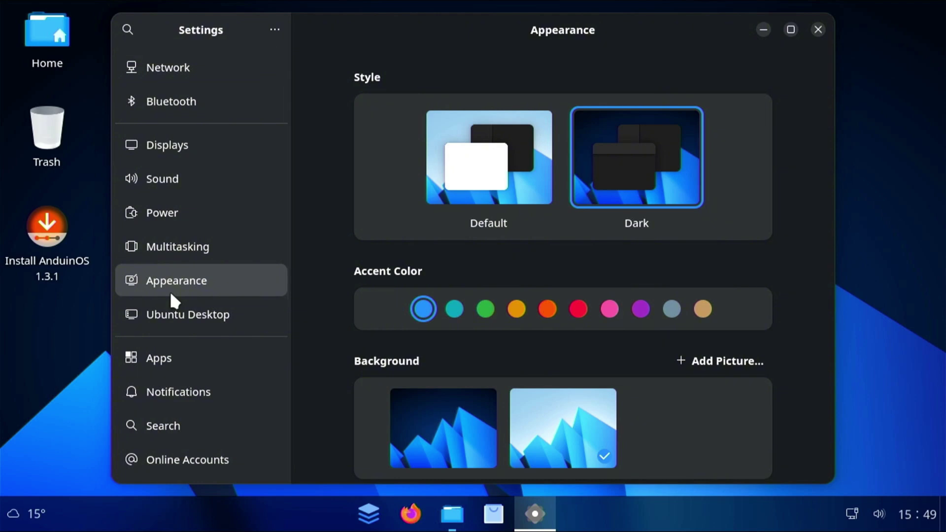
pyautogui.click(176, 356)
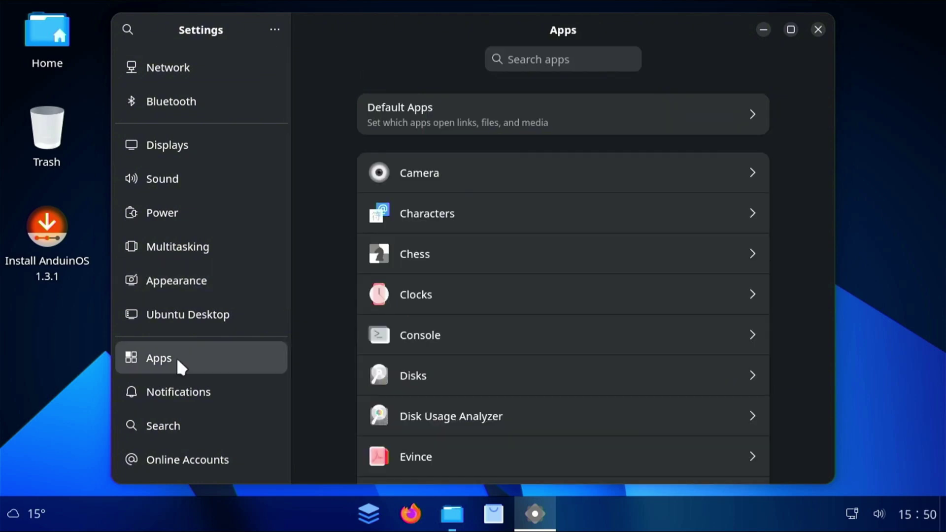
# - Scroll down the Apps list and open System Monitor's permissions page
pyautogui.scroll(-3, 494, 241)
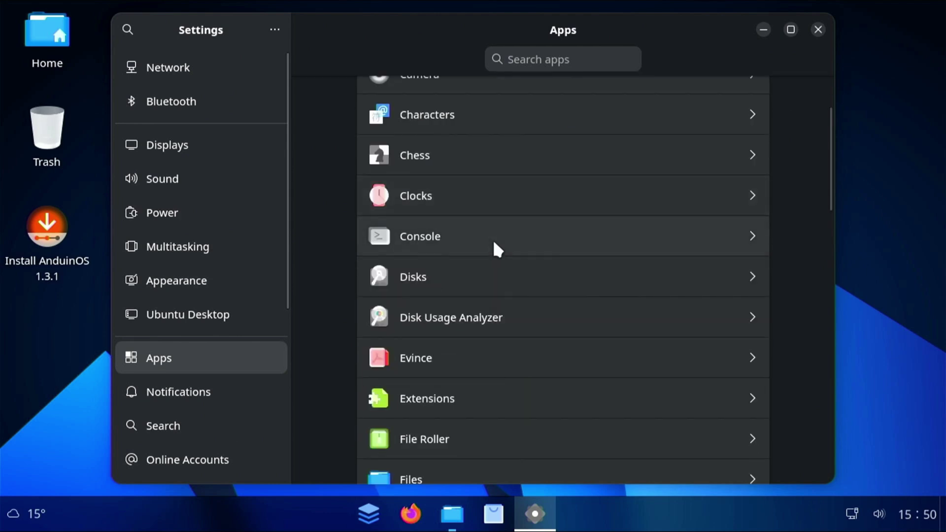
pyautogui.scroll(-6, 495, 244)
pyautogui.scroll(-1, 494, 243)
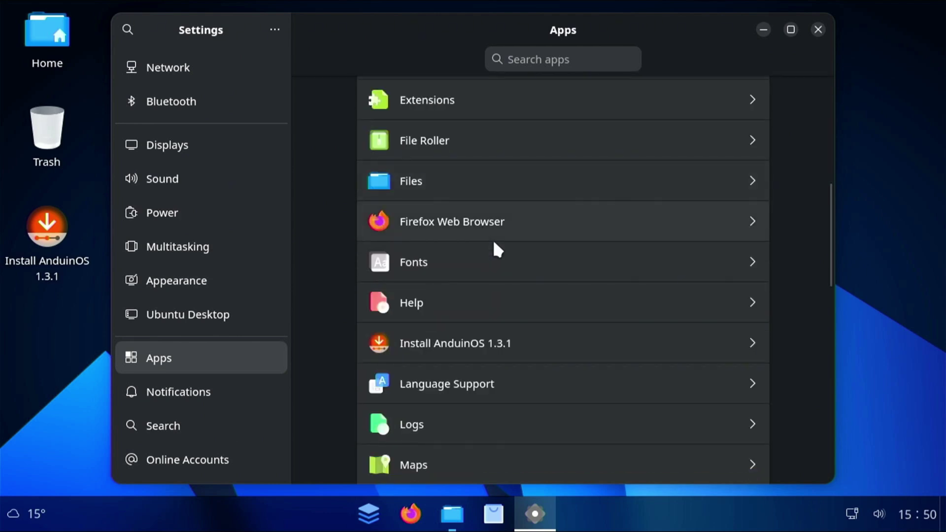
pyautogui.scroll(-1, 495, 244)
pyautogui.scroll(-2, 496, 249)
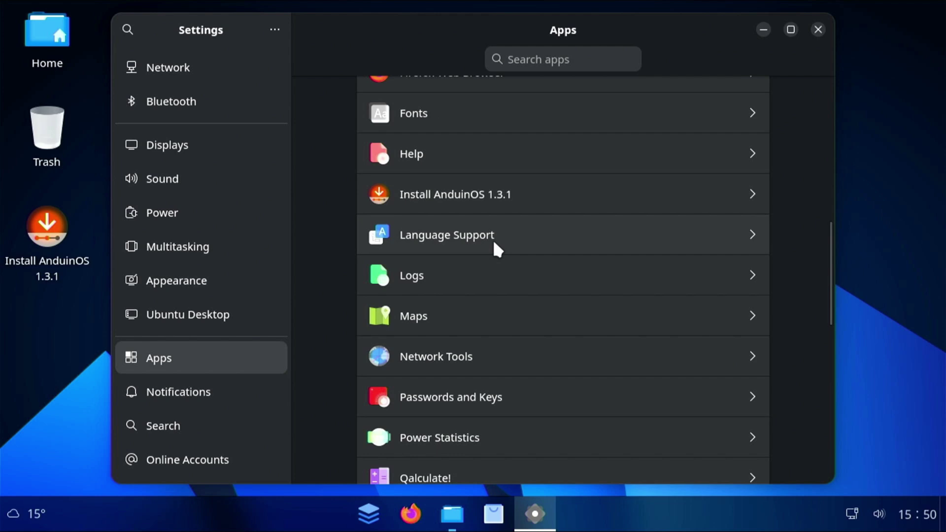
pyautogui.scroll(-1, 494, 244)
pyautogui.scroll(-1, 494, 244)
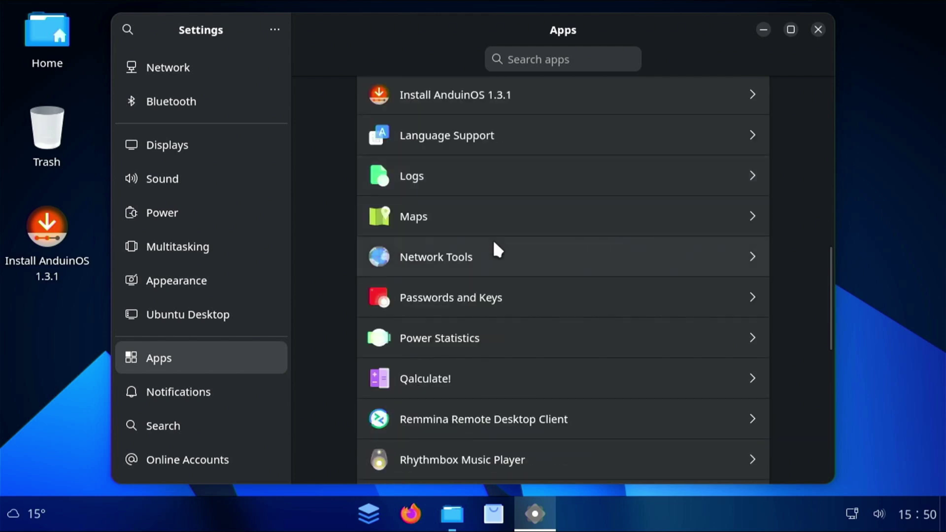
pyautogui.scroll(-1, 494, 243)
pyautogui.scroll(-2, 494, 243)
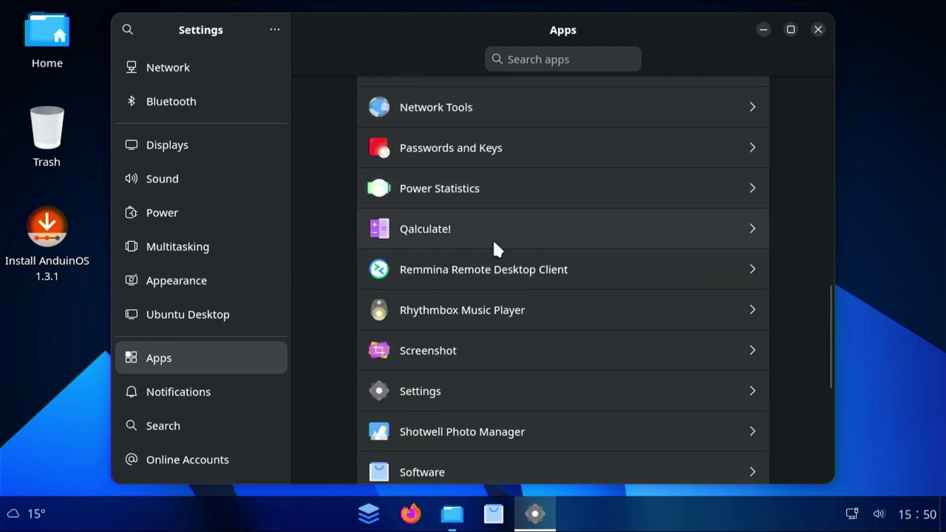
pyautogui.scroll(-6, 492, 238)
pyautogui.click(483, 295)
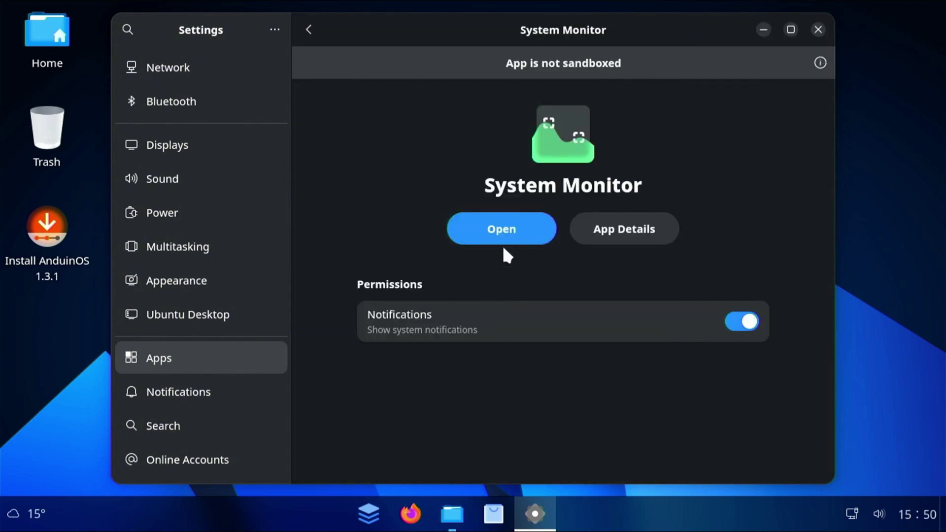
pyautogui.click(512, 232)
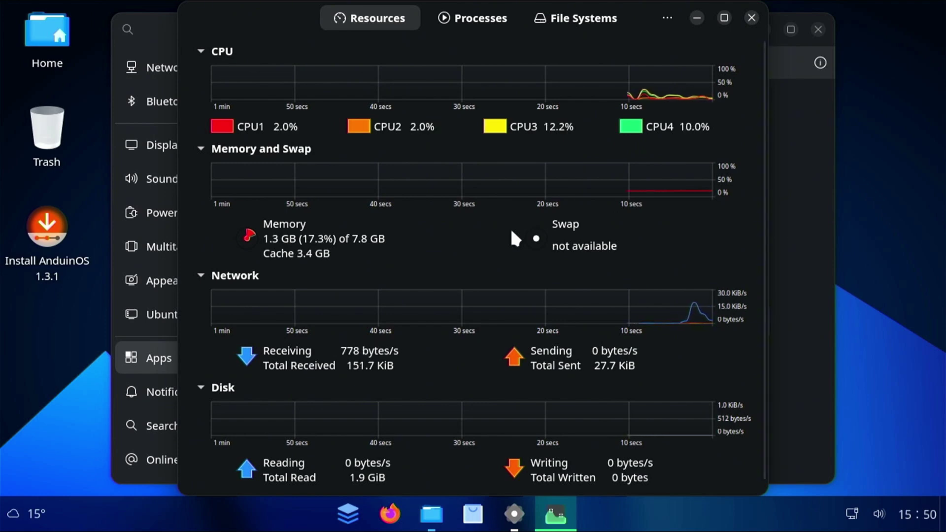
pyautogui.scroll(-1, 511, 232)
pyautogui.scroll(1, 510, 231)
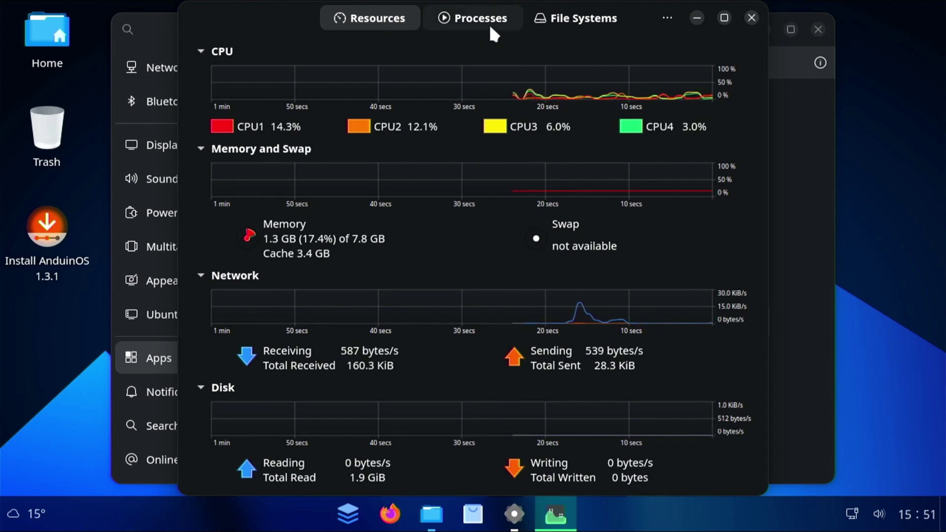
pyautogui.click(458, 24)
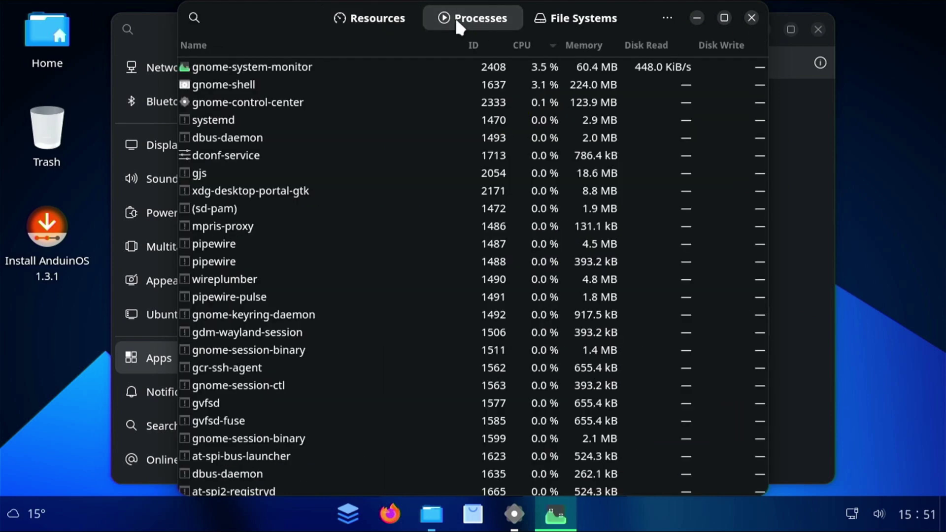
# - Close System Monitor and launch Software Updates from the System page in Settings
pyautogui.click(751, 18)
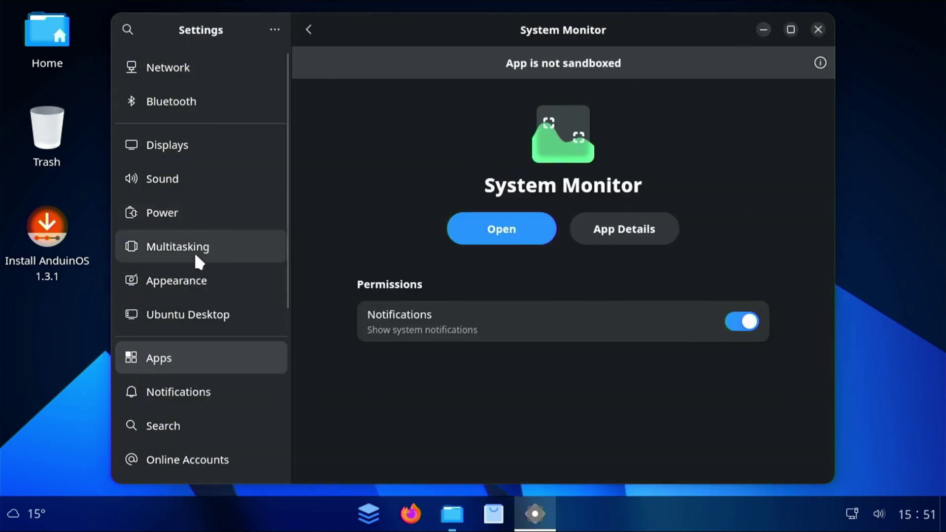
pyautogui.scroll(-3, 195, 255)
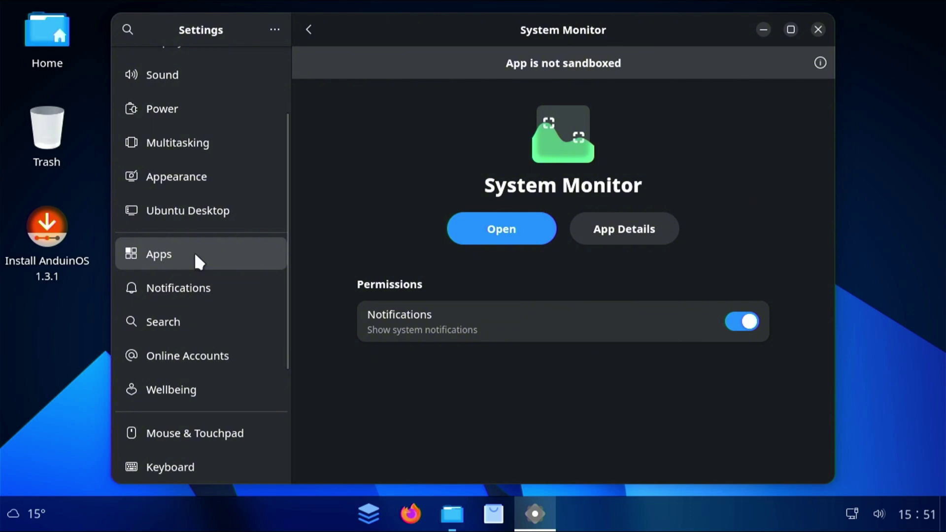
pyautogui.scroll(-3, 195, 255)
pyautogui.scroll(-3, 194, 250)
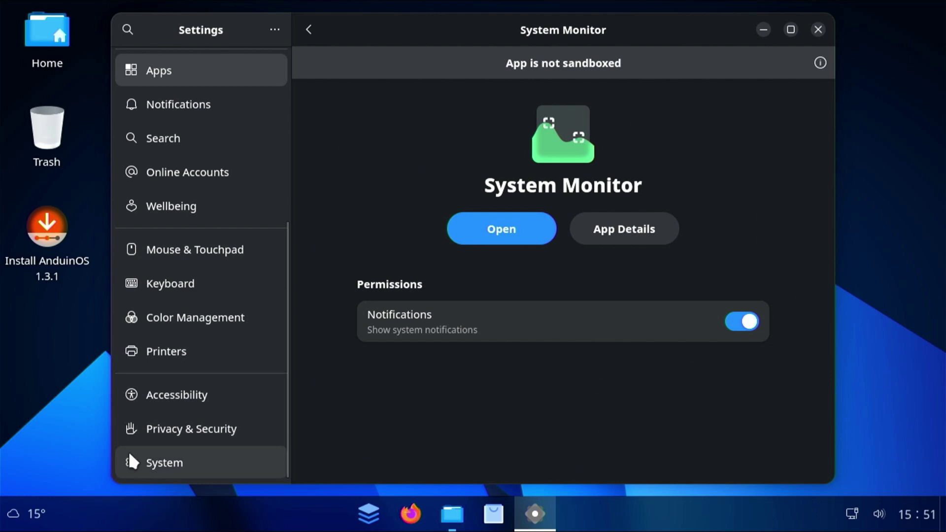
pyautogui.click(141, 473)
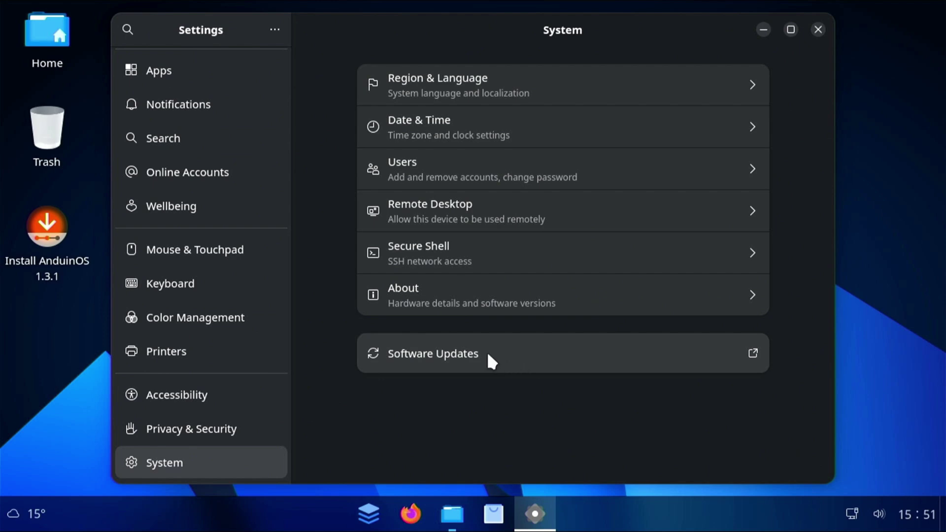
pyautogui.click(511, 359)
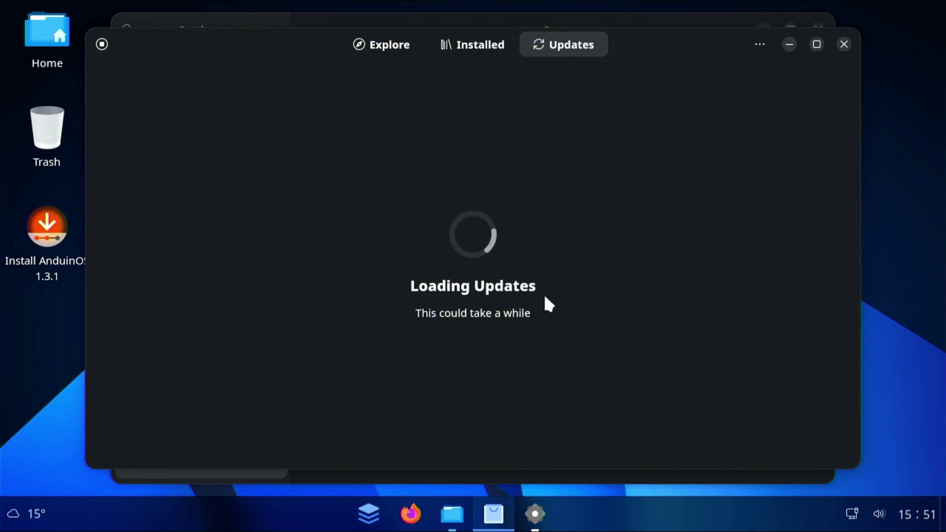
# - Close the Updates and Settings windows, then scroll through Explore's Editor's Choice and New & Updated apps
pyautogui.click(844, 44)
pyautogui.click(815, 35)
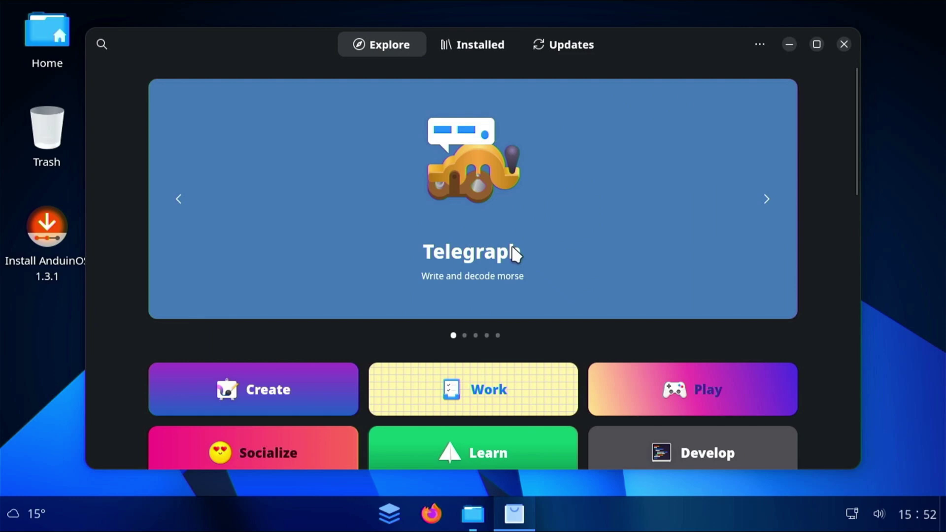
pyautogui.scroll(-3, 515, 254)
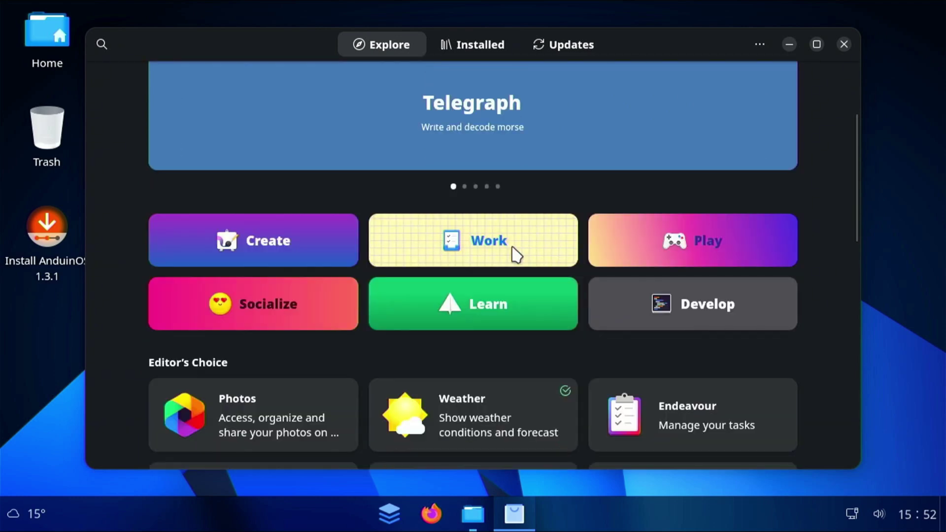
pyautogui.scroll(-3, 515, 254)
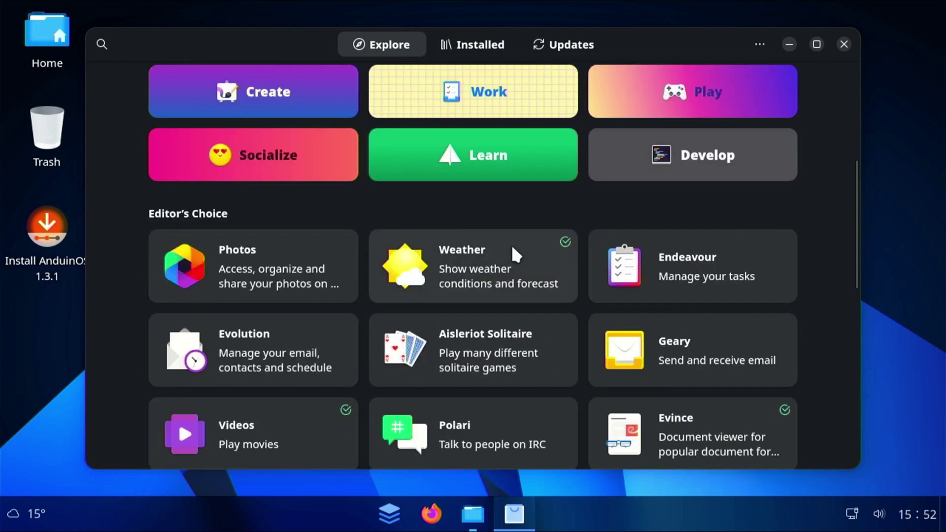
pyautogui.scroll(-1, 514, 254)
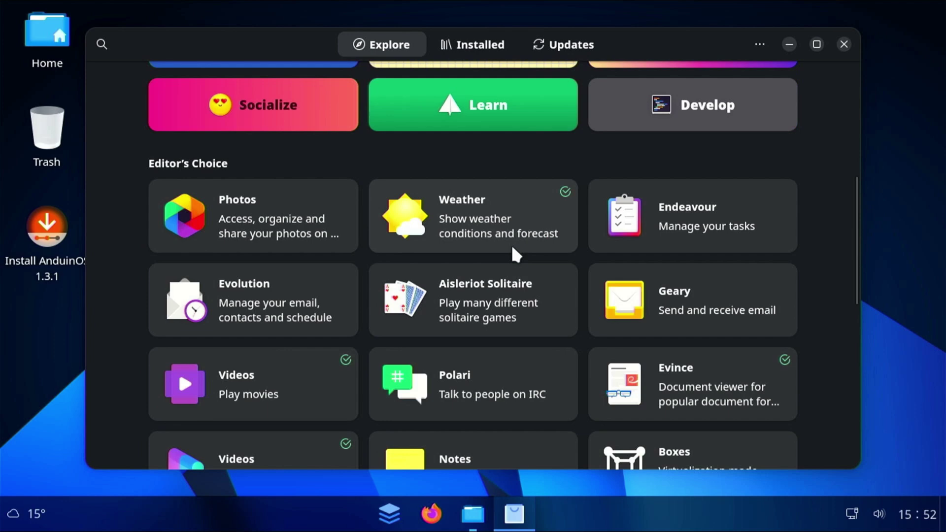
pyautogui.scroll(-1, 512, 248)
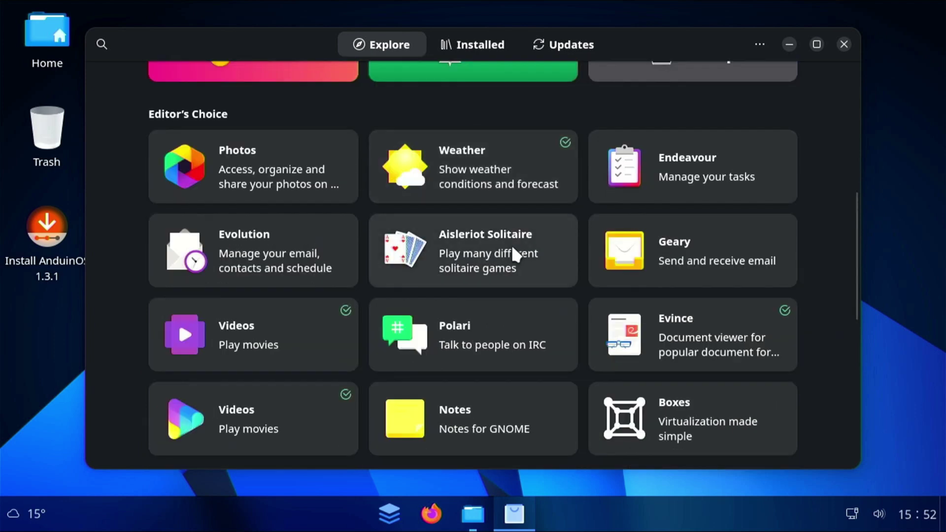
pyautogui.scroll(-2, 512, 249)
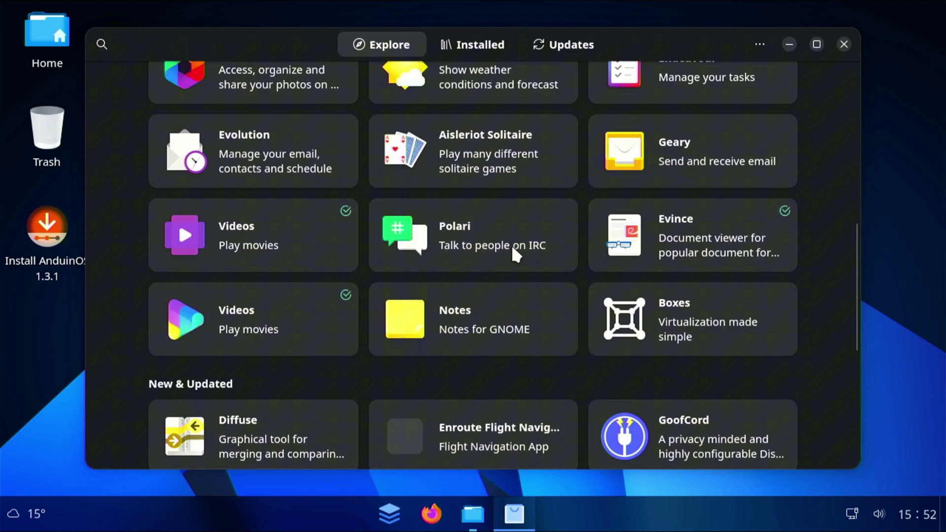
pyautogui.scroll(-2, 512, 249)
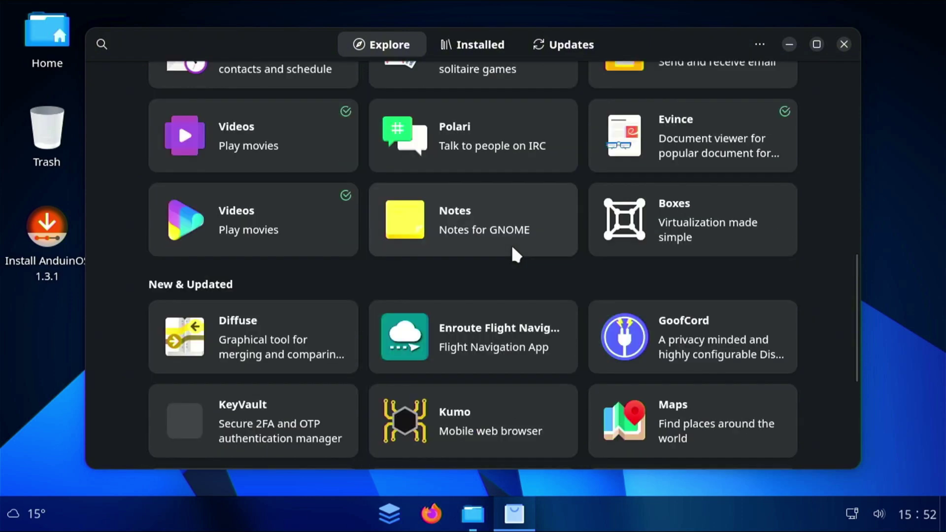
pyautogui.scroll(-2, 513, 249)
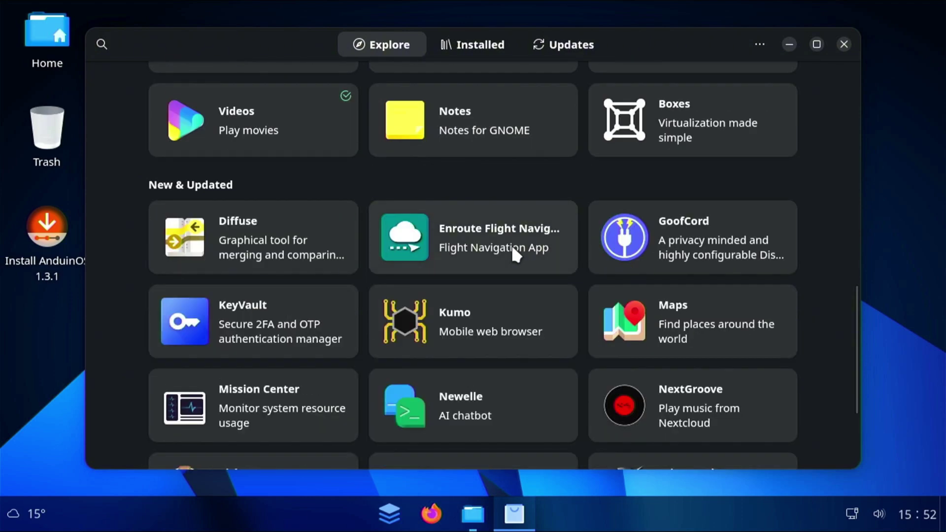
pyautogui.scroll(-3, 512, 249)
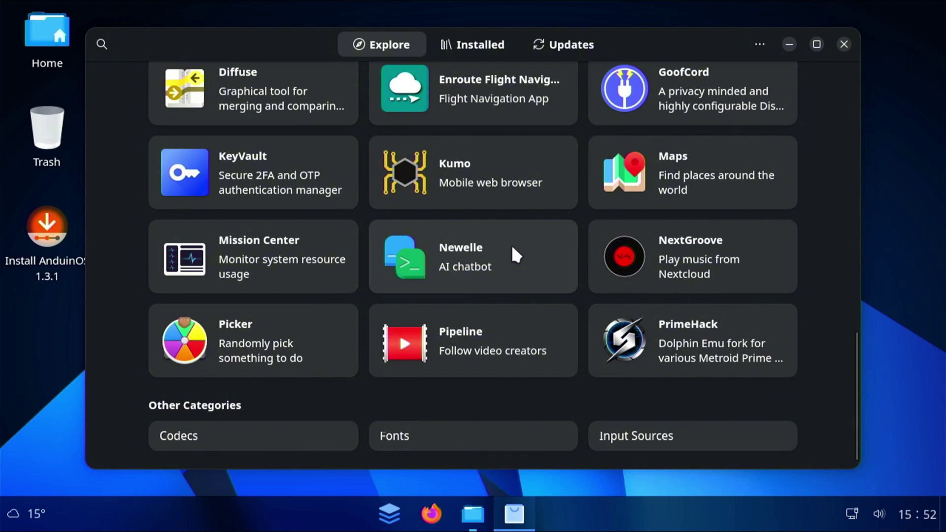
pyautogui.scroll(-1, 512, 248)
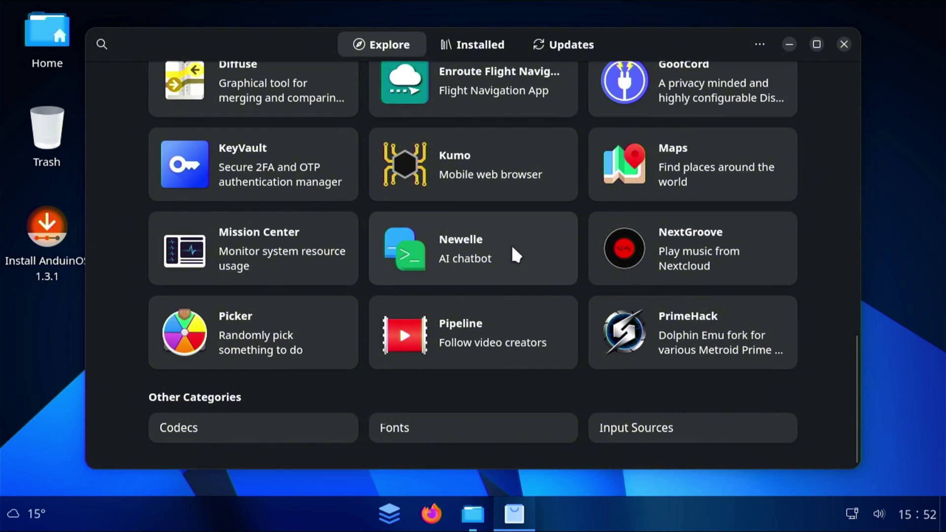
# - Search the store for 'libreoffice' and scroll through the LibreOffice results
pyautogui.press('Home')
pyautogui.click(101, 44)
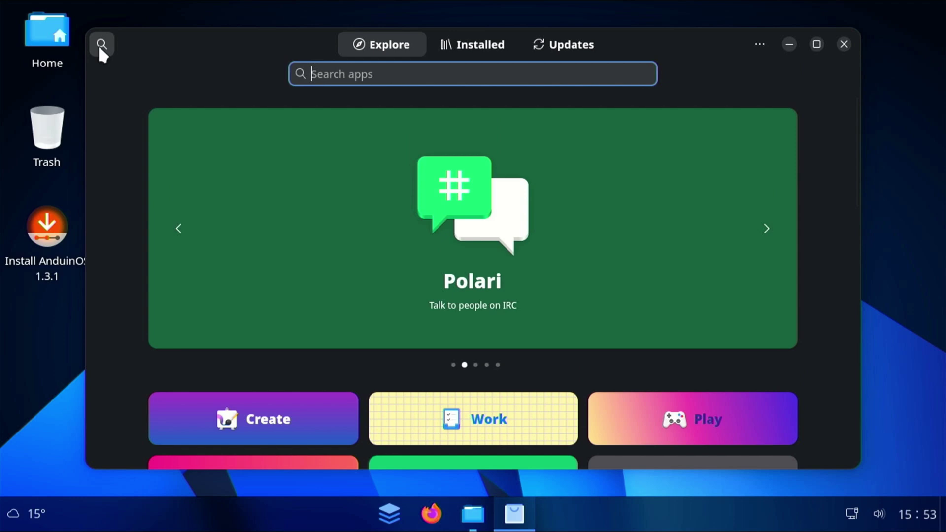
pyautogui.write('libreoffice')
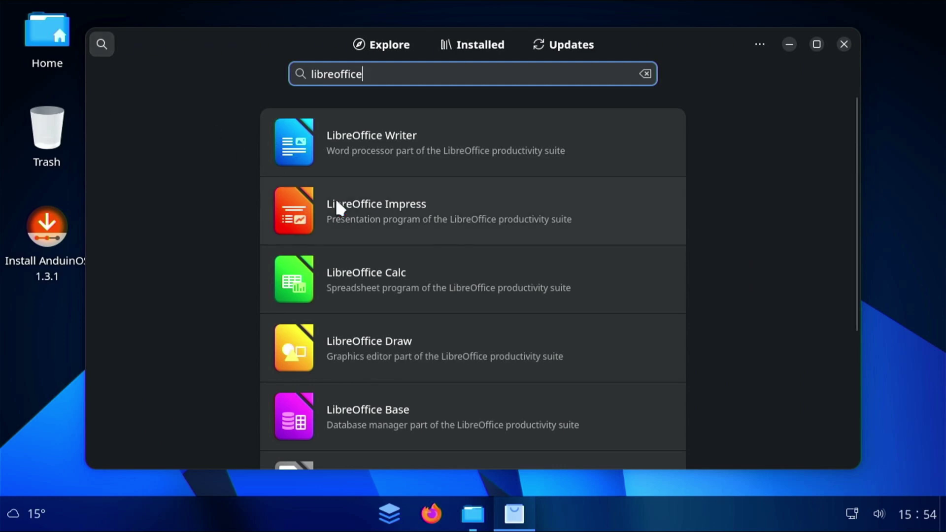
pyautogui.scroll(-2, 340, 205)
pyautogui.scroll(-5, 340, 203)
# - Replace the search with 'obs studio', then with 'gimp'
pyautogui.click(398, 79)
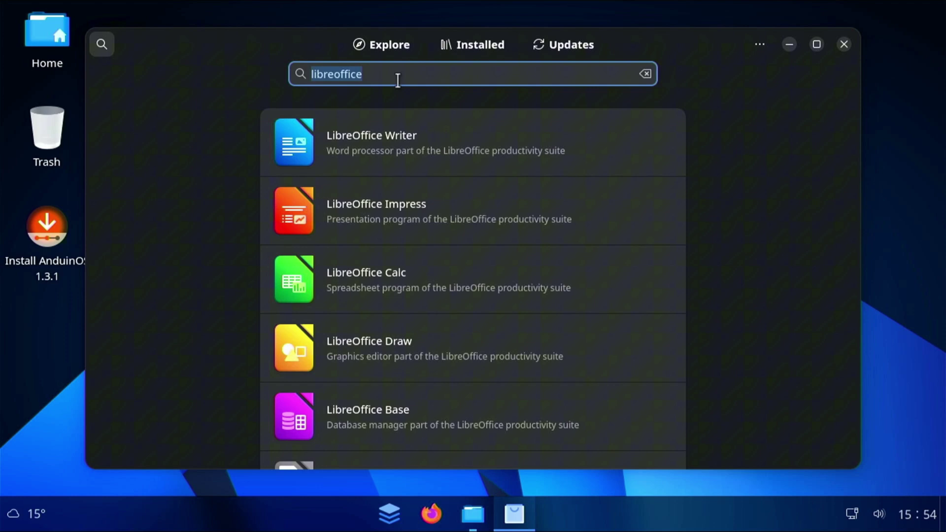
pyautogui.write('o')
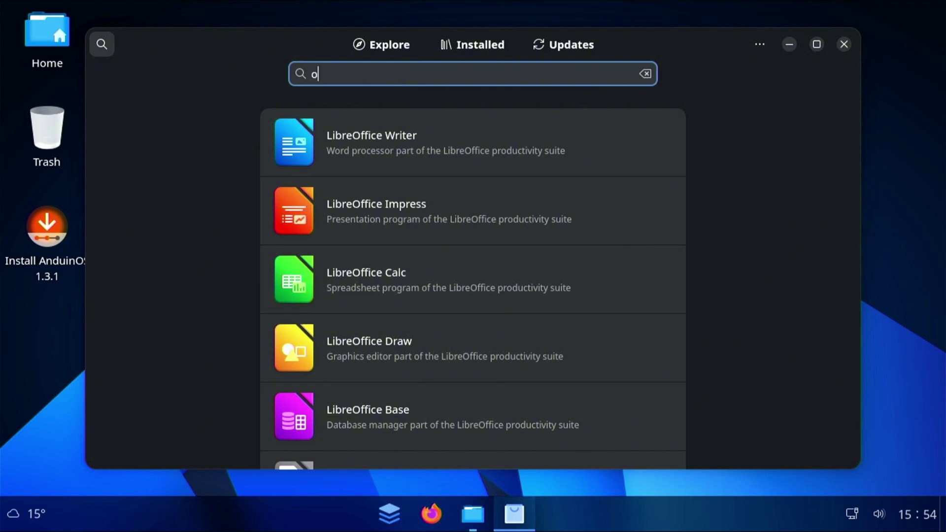
pyautogui.write('bs studio')
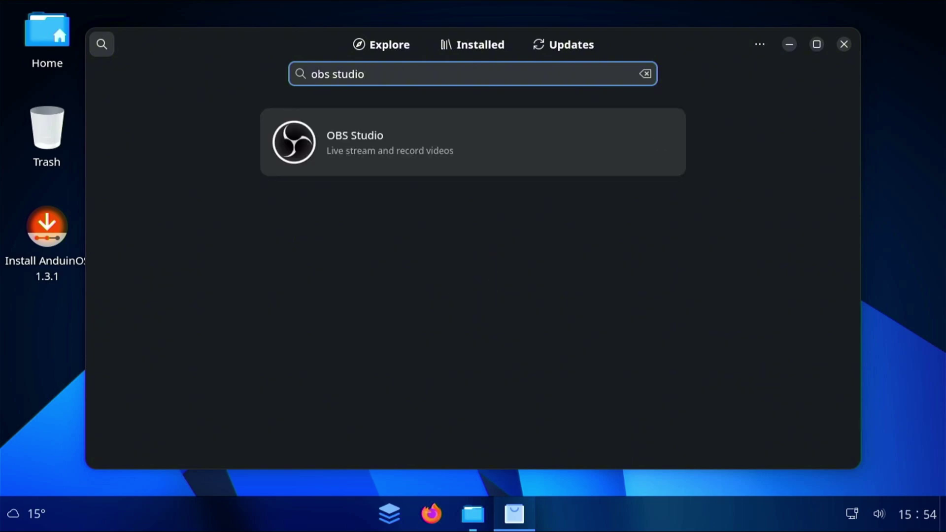
pyautogui.click(401, 74)
pyautogui.press('BackSpace')
pyautogui.write('gimp')
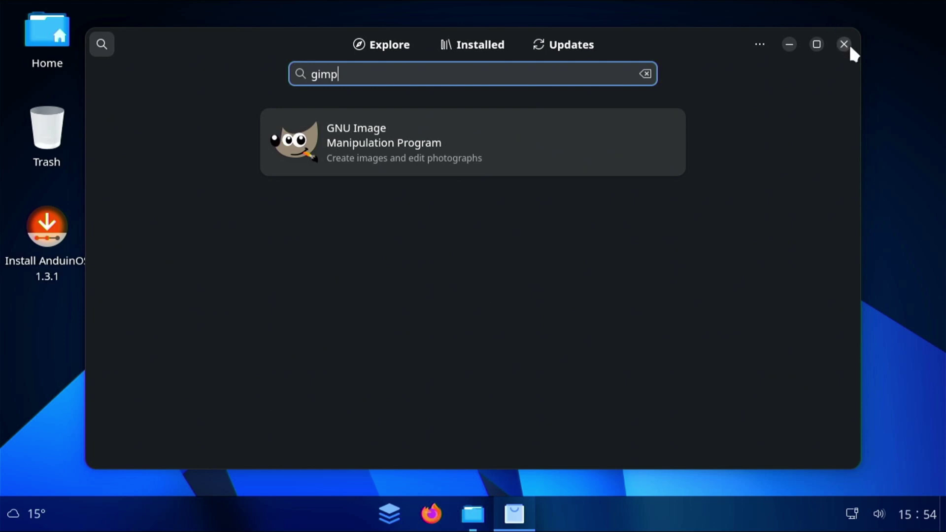
# - Close the GNOME Software window to return to the desktop
pyautogui.click(847, 43)
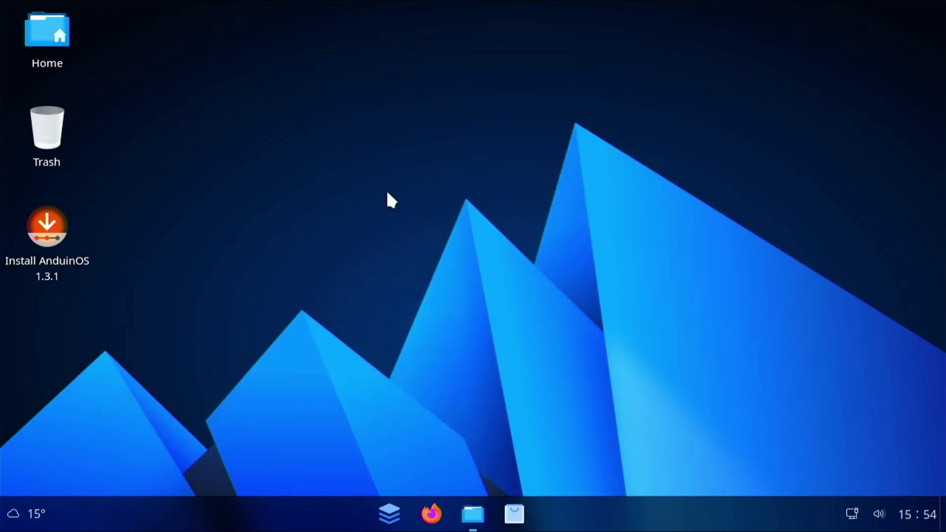